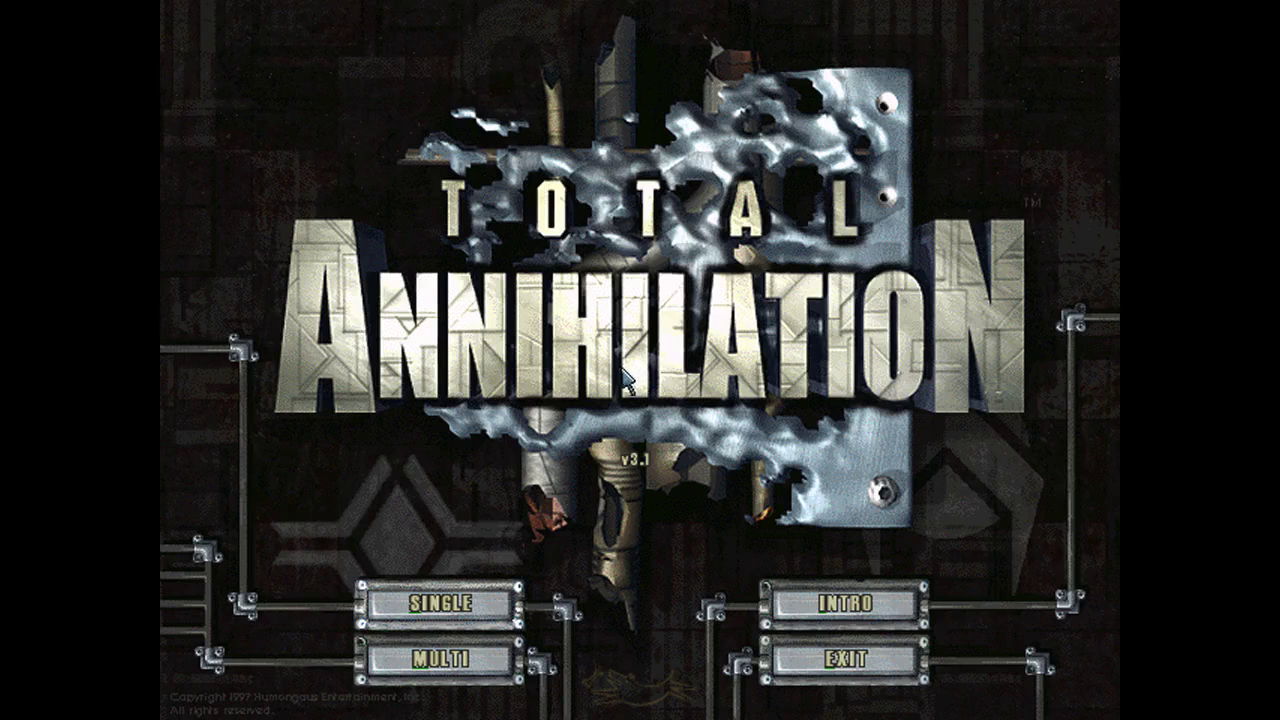
Load the saved Core mission 22 game from the single-player Load Game list.
{"action": "left_click", "coordinate": [438, 600]}
{"action": "left_click", "coordinate": [968, 400]}
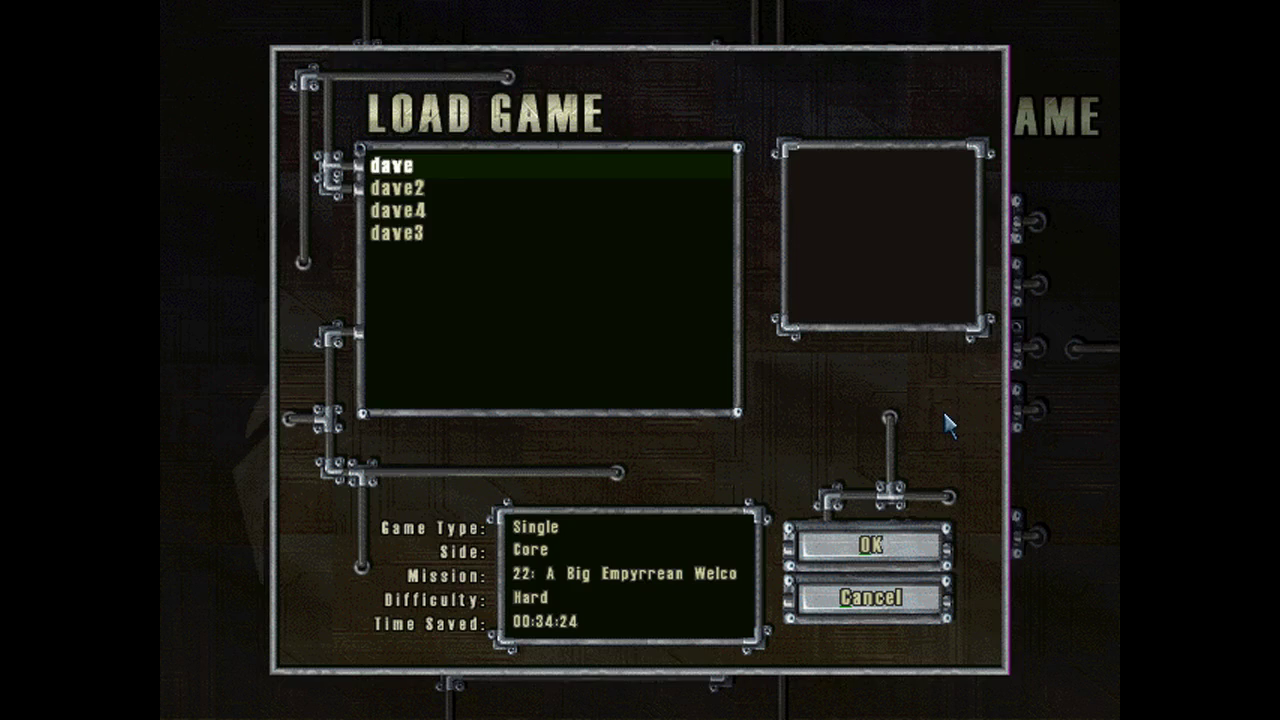
{"action": "left_click", "coordinate": [873, 548]}
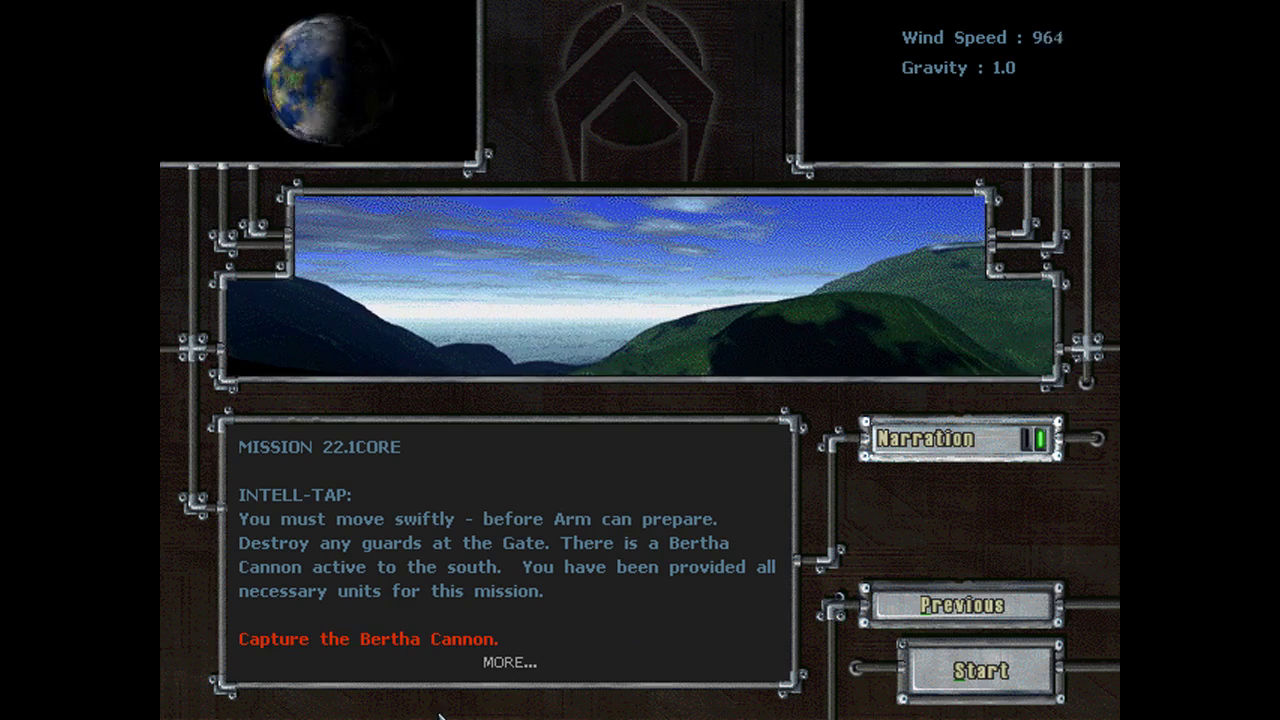
Page through the Bertha Cannon briefing, return to its first page, and start mission 22.1.
{"action": "left_click", "coordinate": [675, 508]}
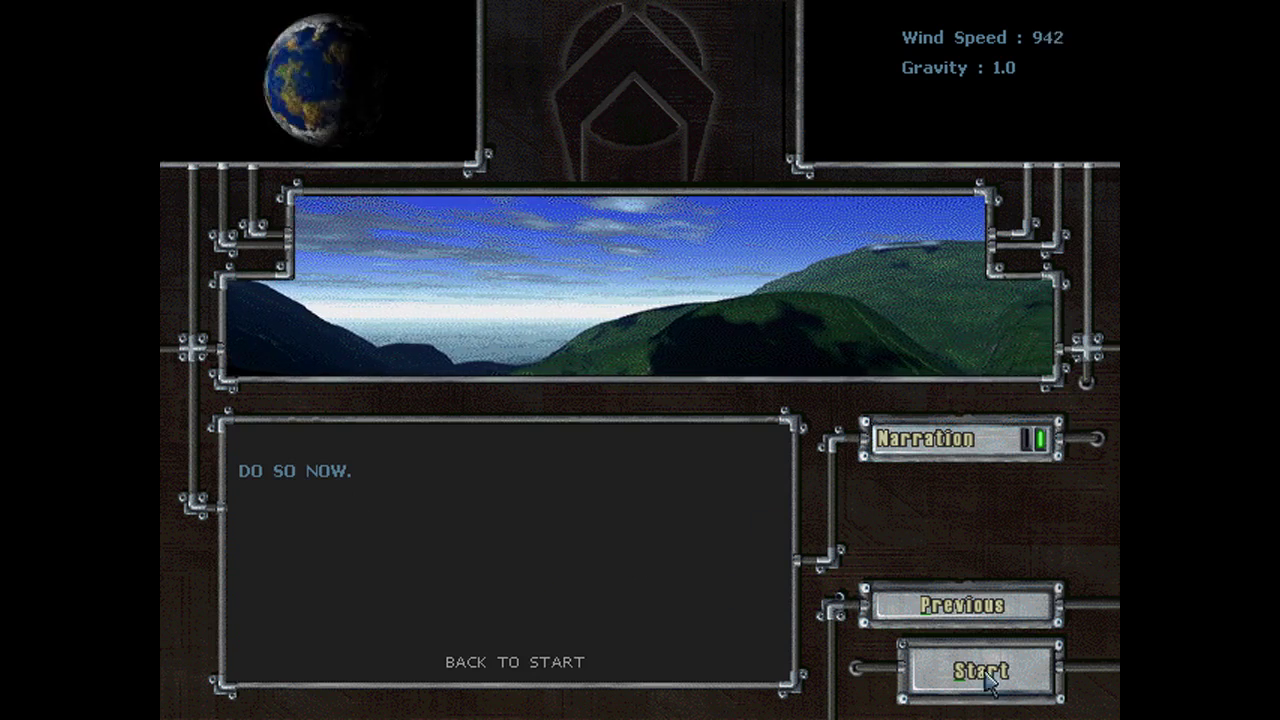
{"action": "left_click", "coordinate": [630, 583]}
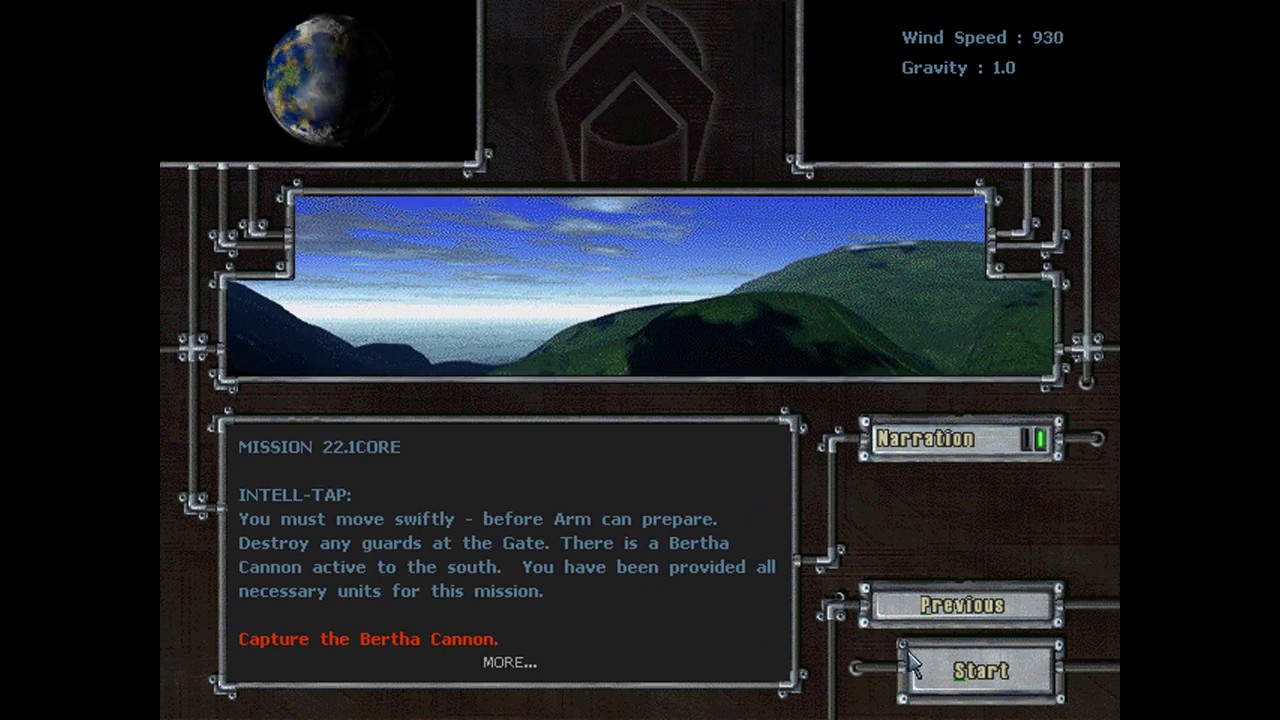
{"action": "left_click", "coordinate": [975, 680]}
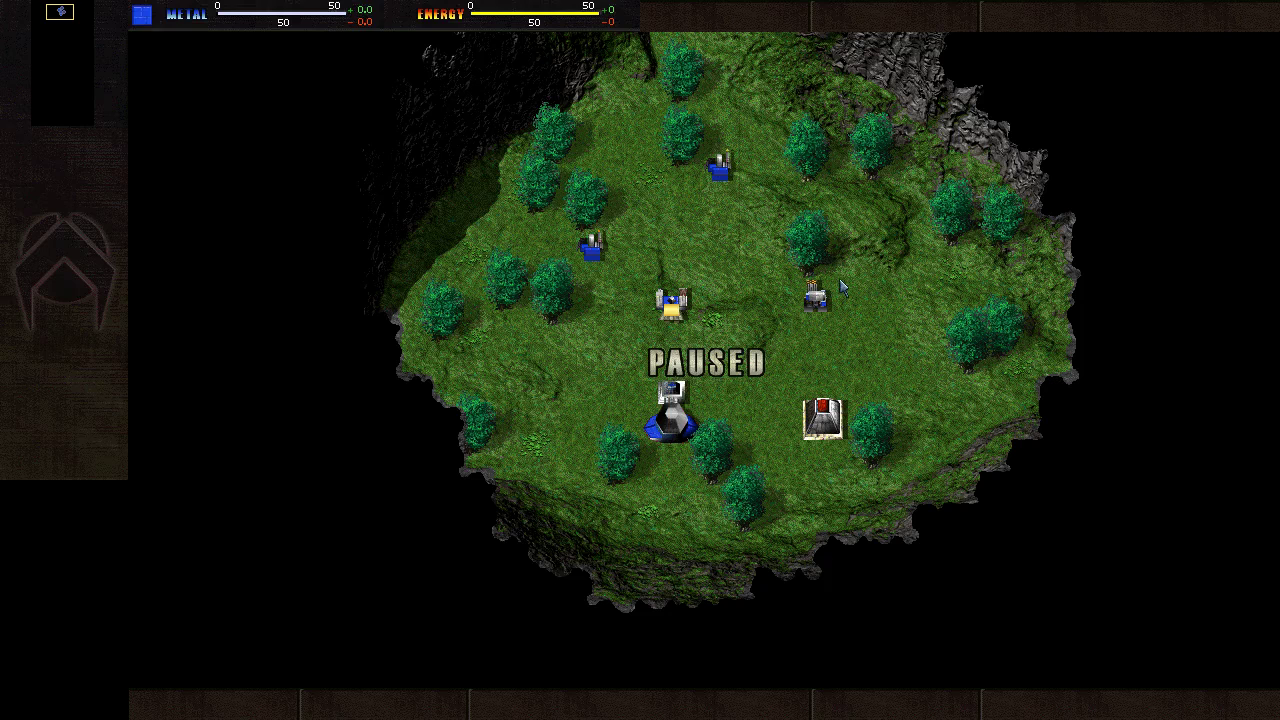
Unpause, direct base units against the attackers, and have the commander place a Solar Collector.
{"action": "left_click", "coordinate": [668, 305]}
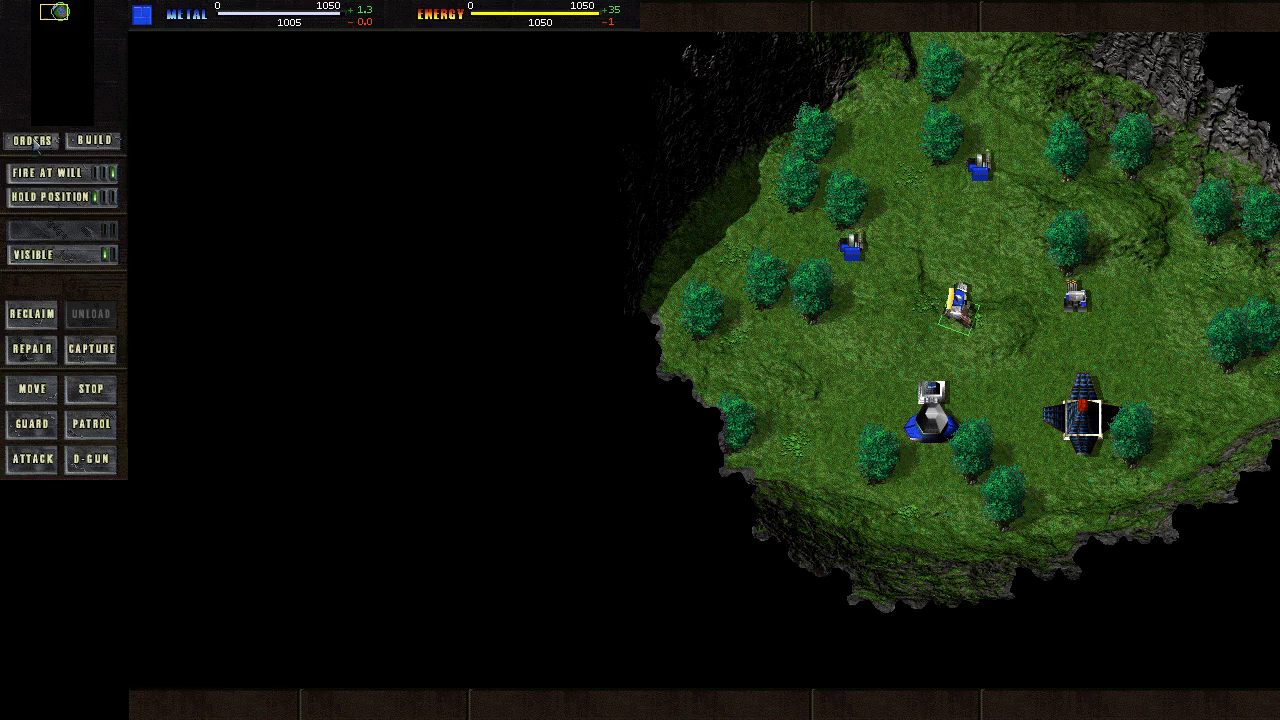
{"action": "left_click", "coordinate": [1073, 295]}
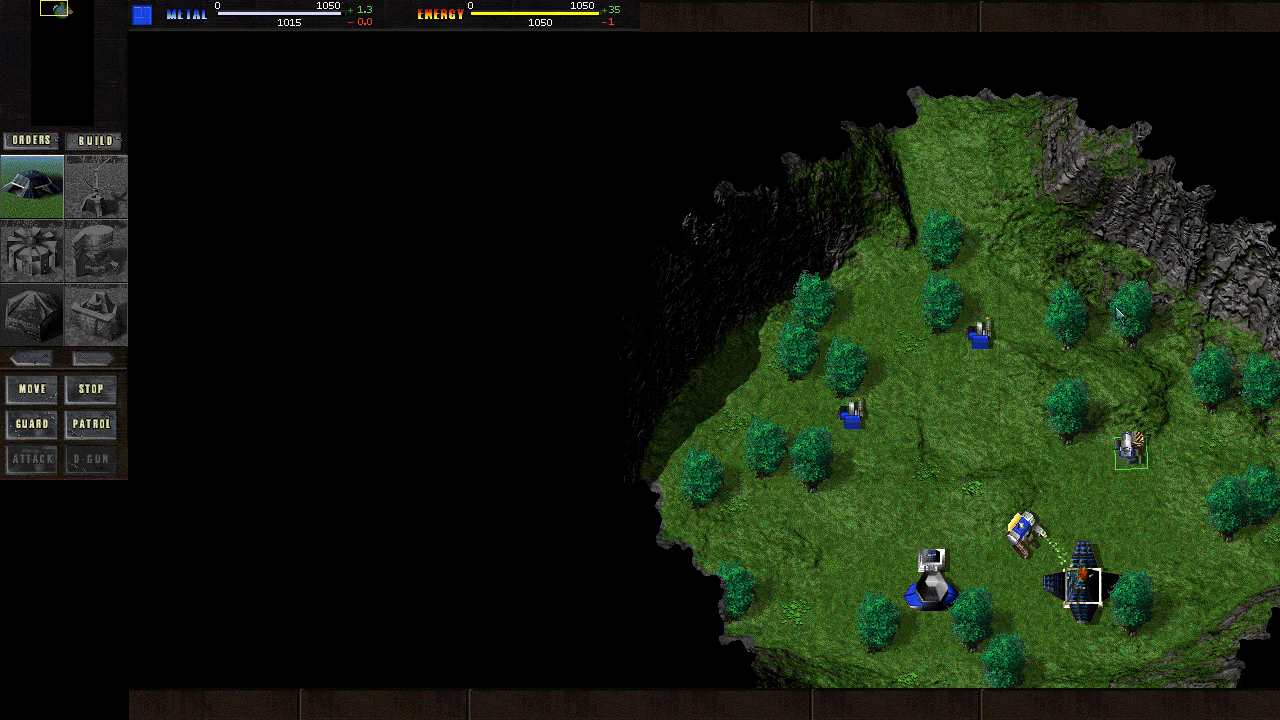
{"action": "left_click", "coordinate": [980, 335]}
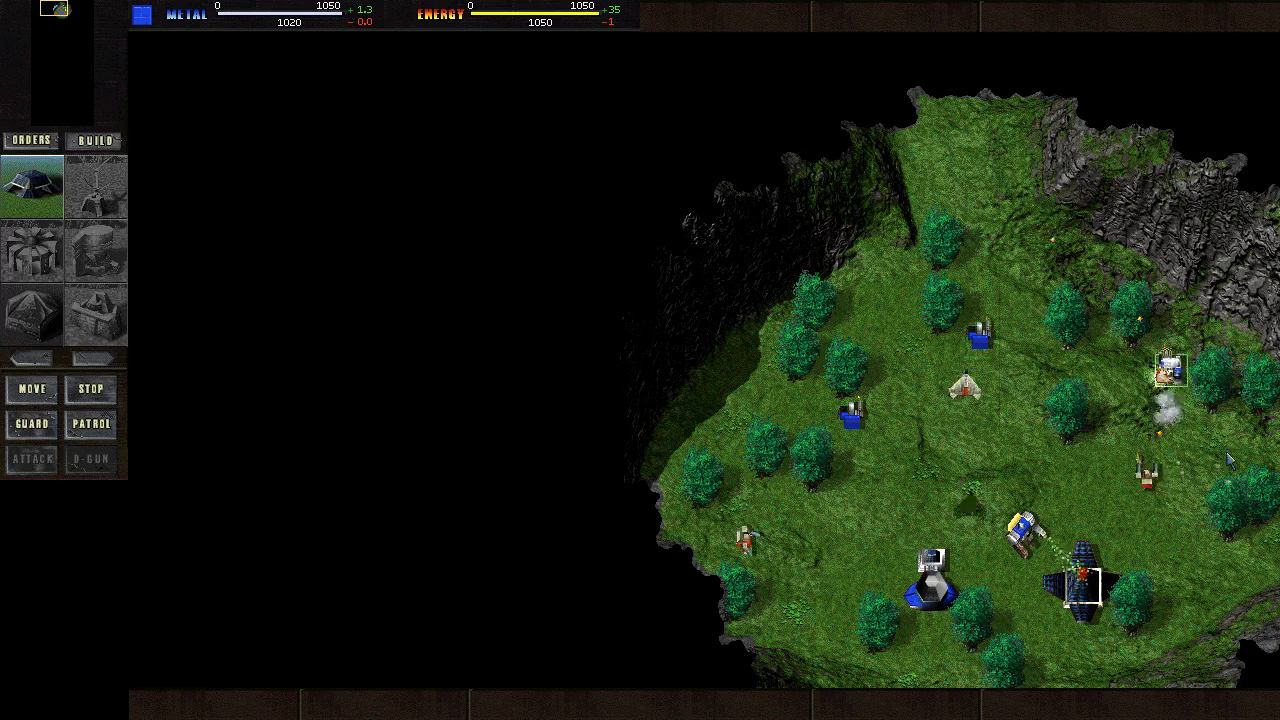
{"action": "left_click", "coordinate": [1035, 480]}
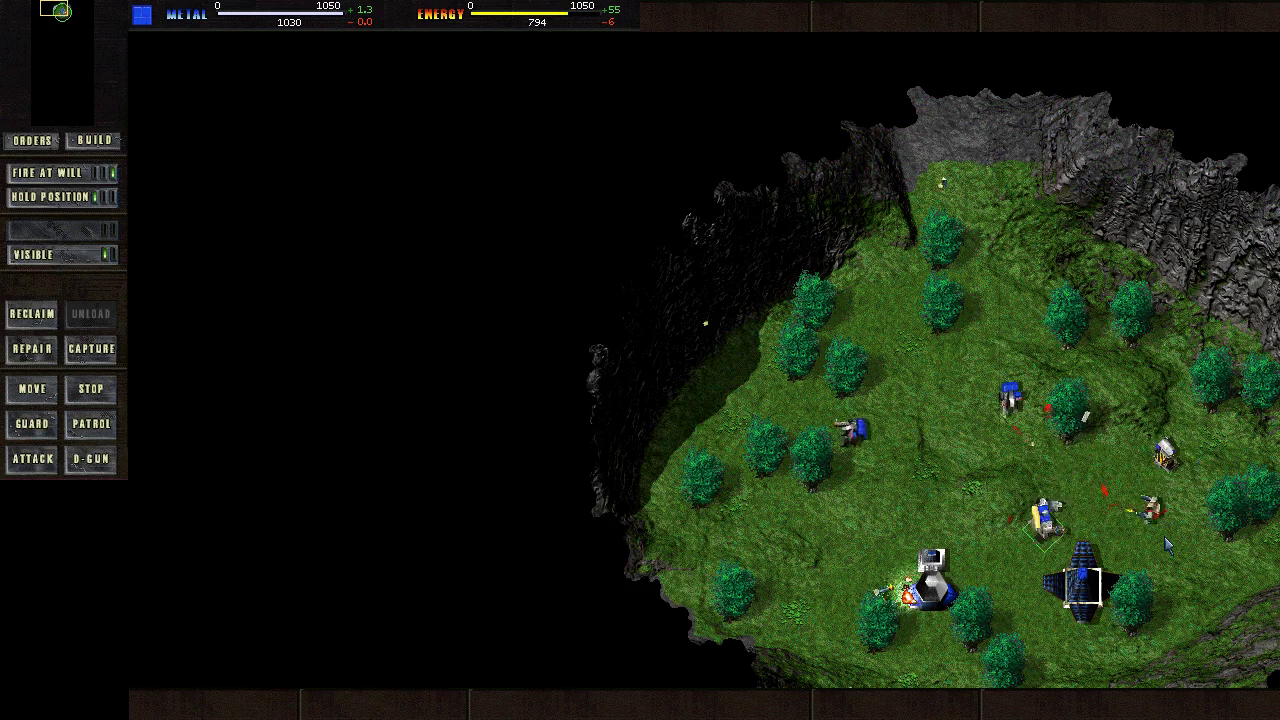
{"action": "left_click", "coordinate": [1160, 455]}
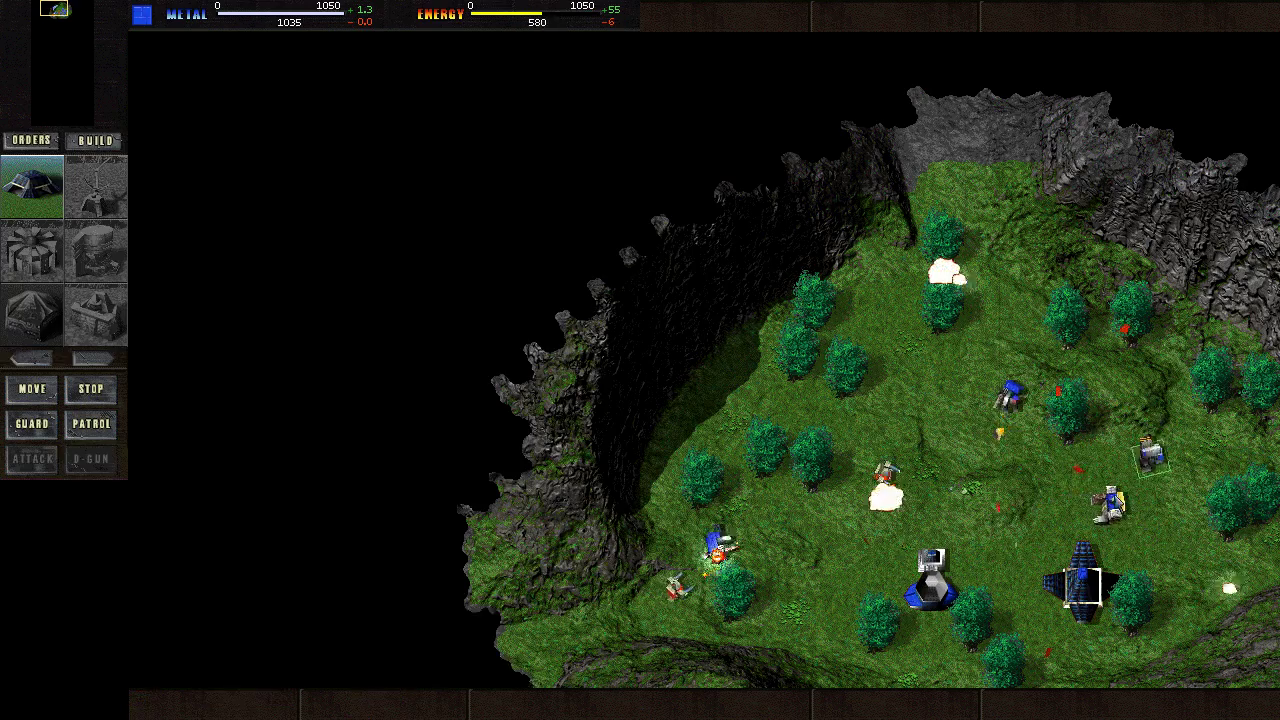
{"action": "left_click", "coordinate": [1135, 485]}
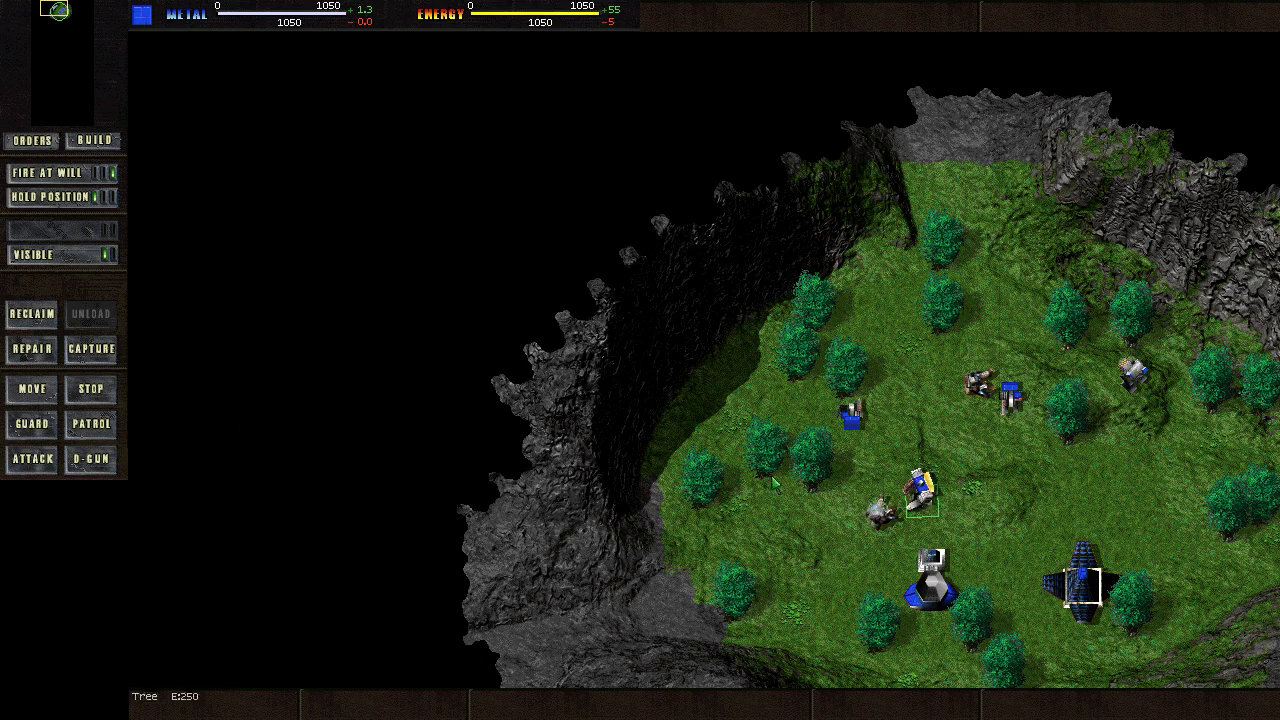
{"action": "left_click", "coordinate": [96, 140]}
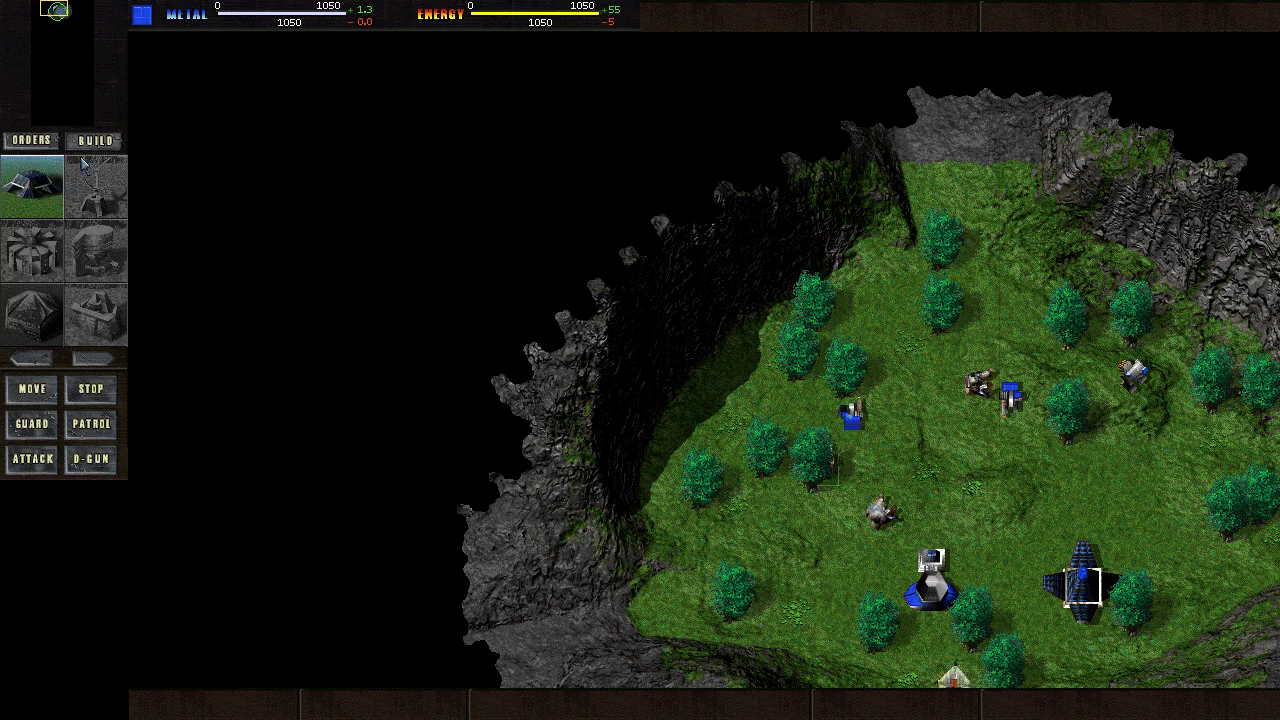
{"action": "left_click", "coordinate": [818, 575]}
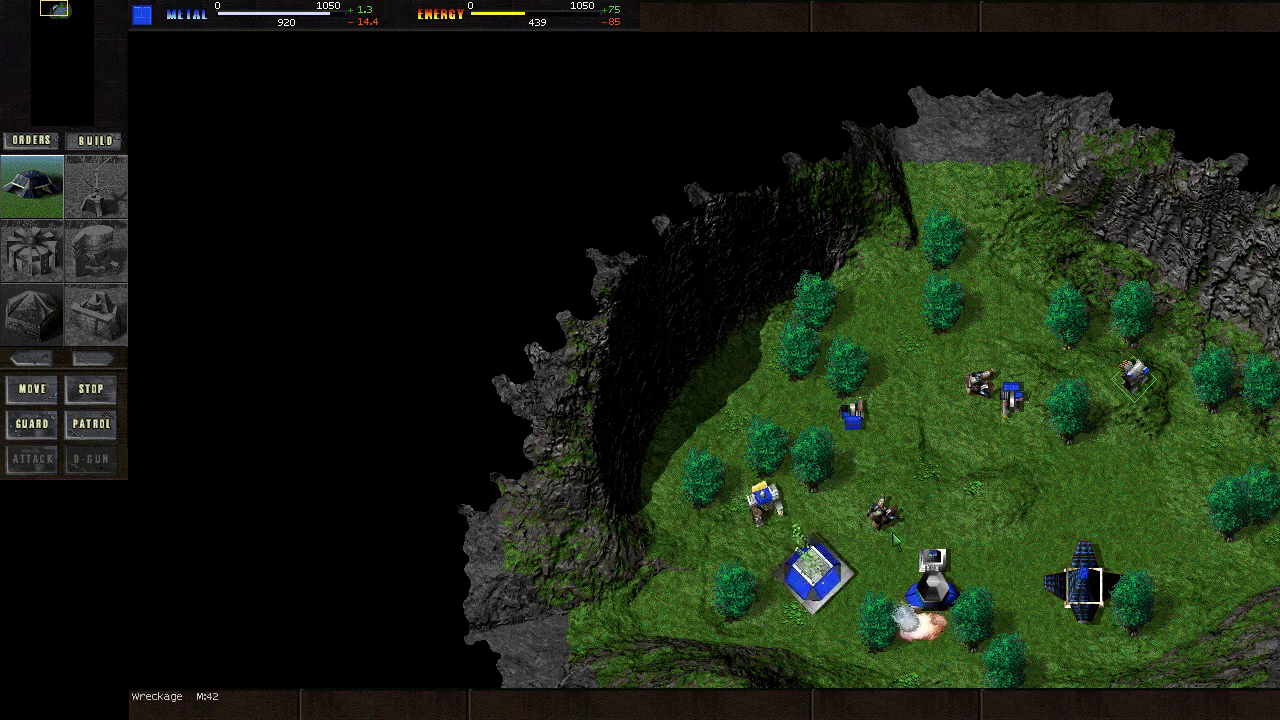
Recentre on the base, select two nearby units, and bring up the commander's orders.
{"action": "left_click", "coordinate": [55, 10]}
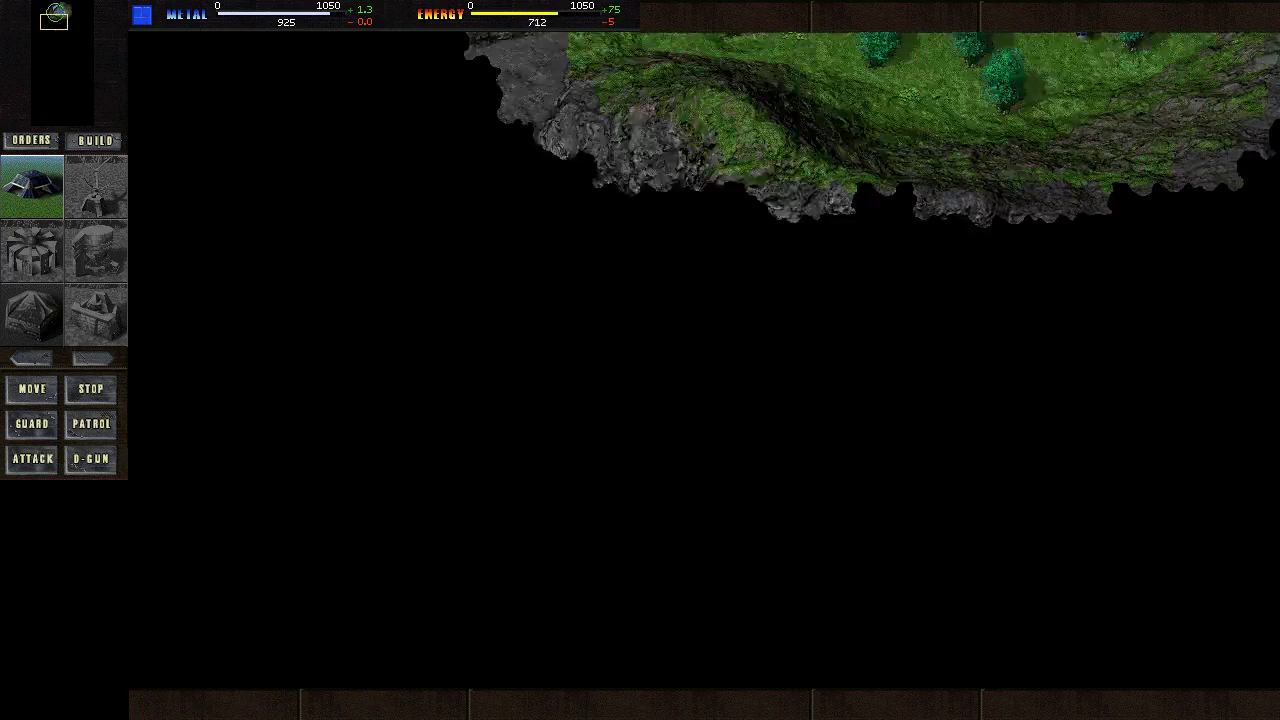
{"action": "left_click_drag", "start_coordinate": [804, 164], "coordinate": [1094, 352]}
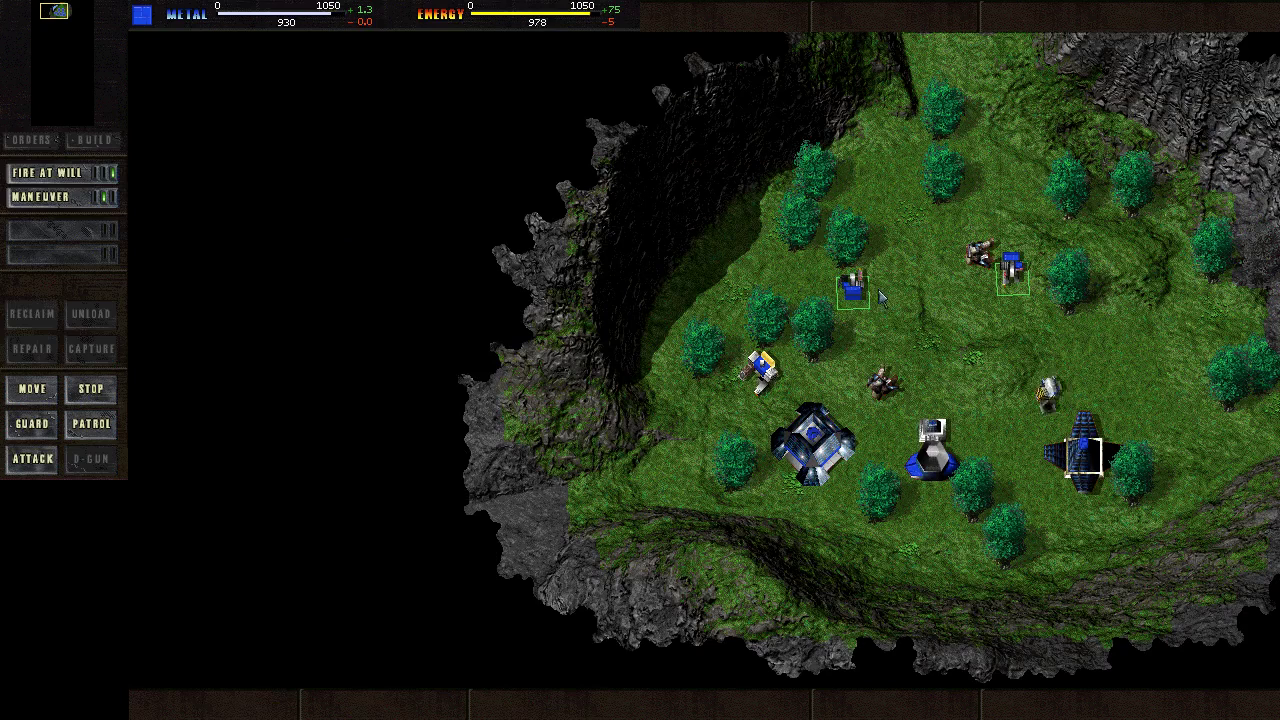
{"action": "left_click", "coordinate": [760, 370]}
{"action": "key", "text": "o"}
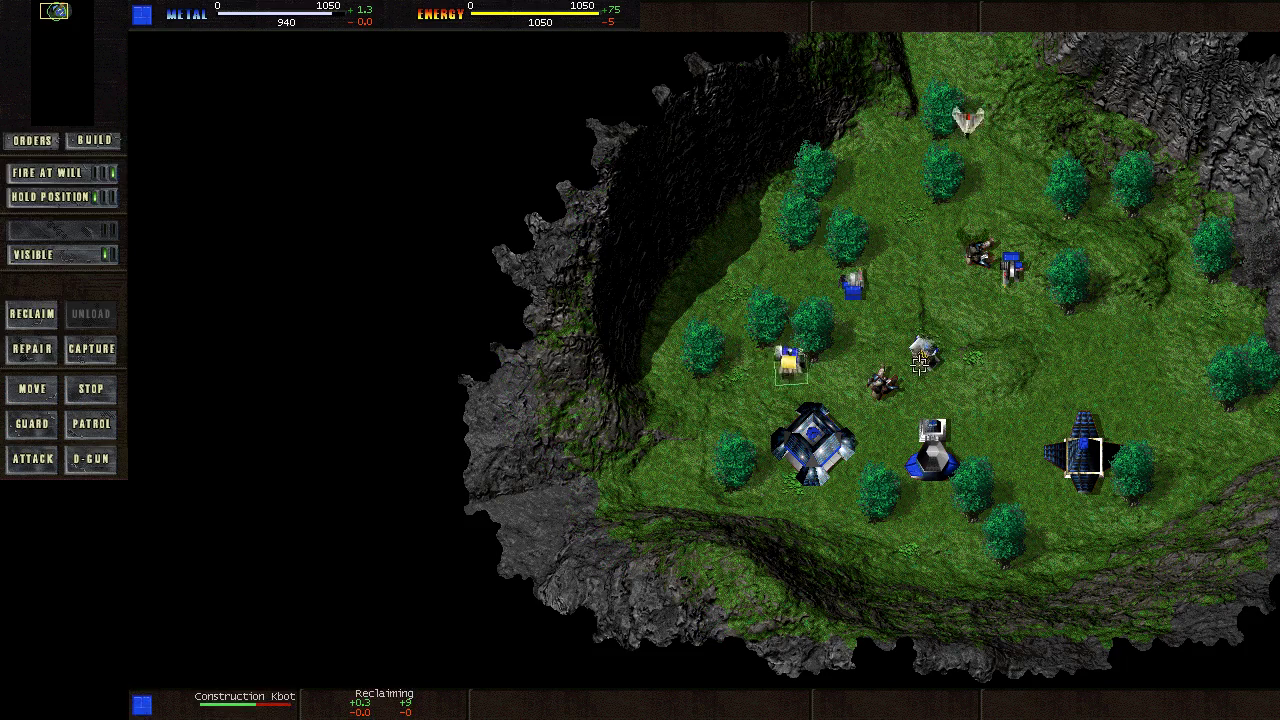
Have the construction kbot browse its structures and send the Pyro toward the cliff.
{"action": "left_click", "coordinate": [926, 352]}
{"action": "left_click", "coordinate": [100, 360]}
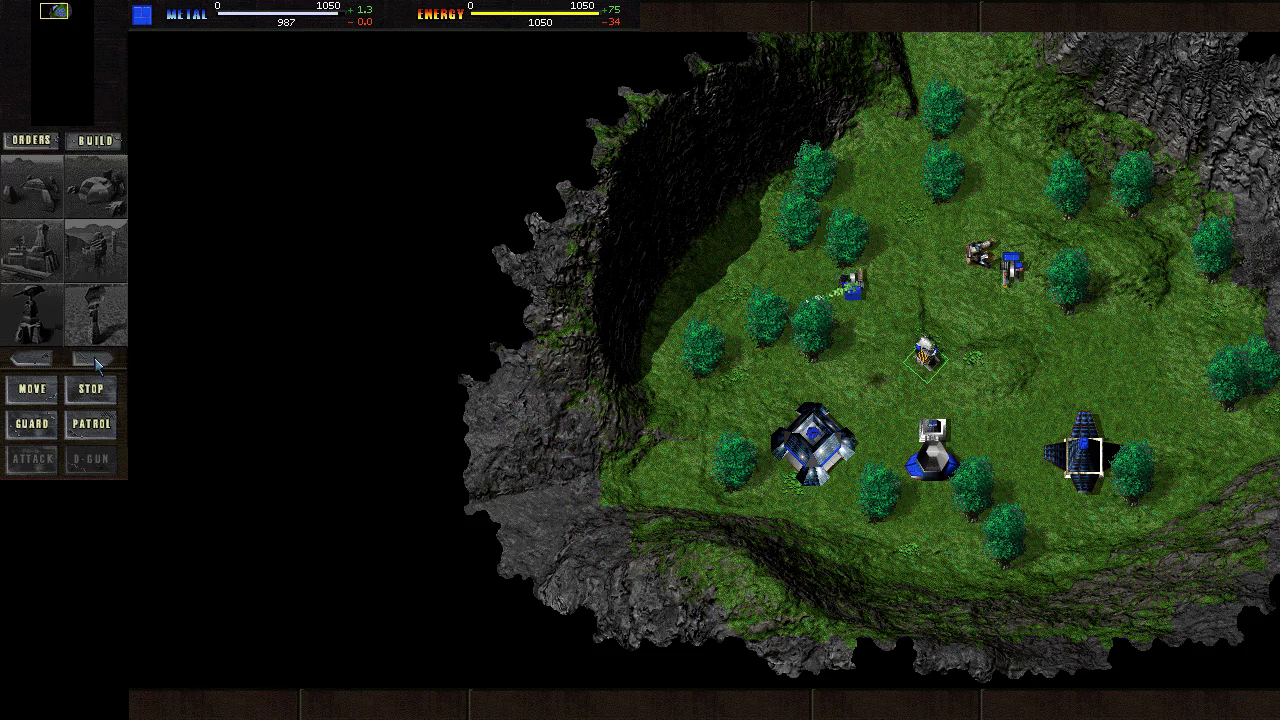
{"action": "left_click", "coordinate": [97, 362]}
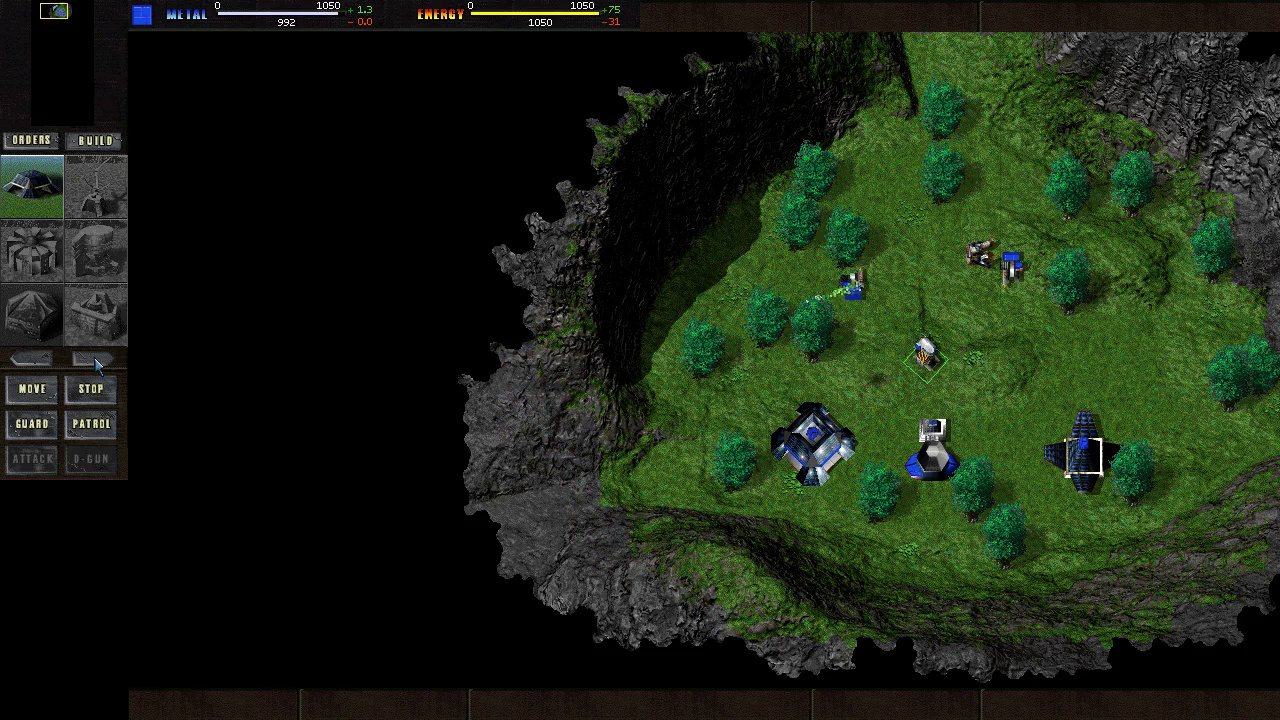
{"action": "left_click", "coordinate": [997, 270]}
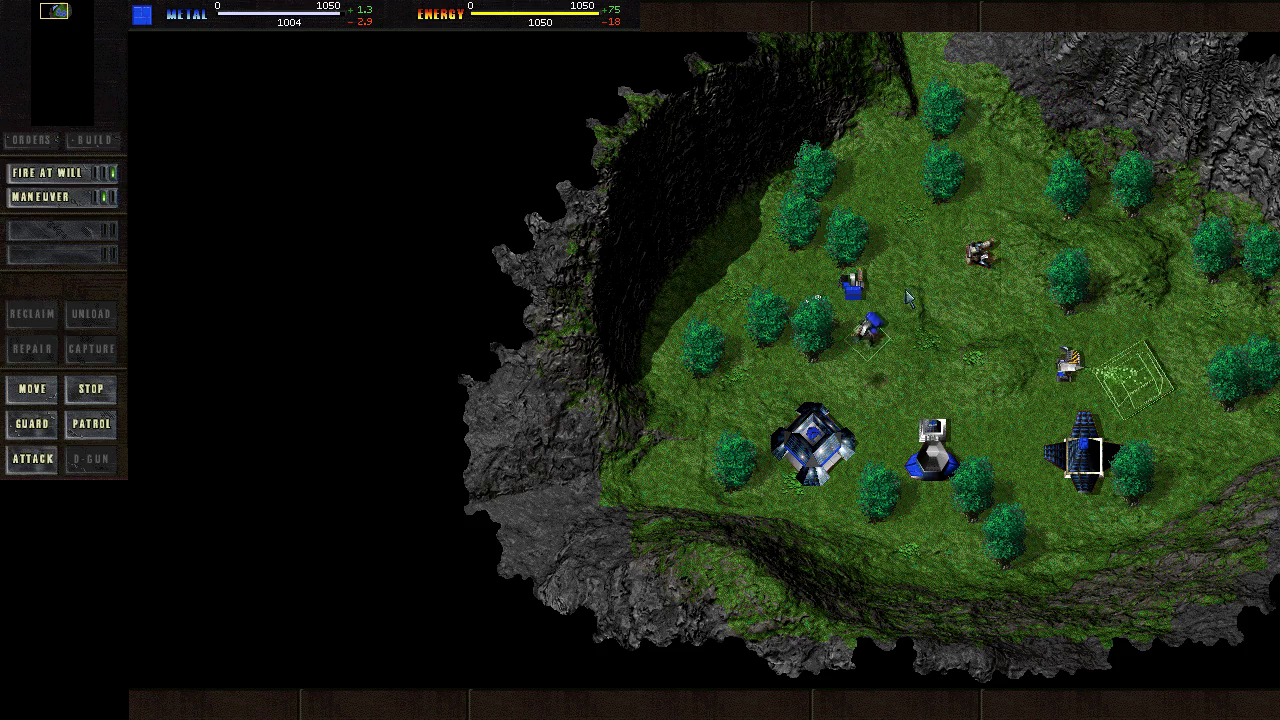
{"action": "left_click", "coordinate": [622, 447]}
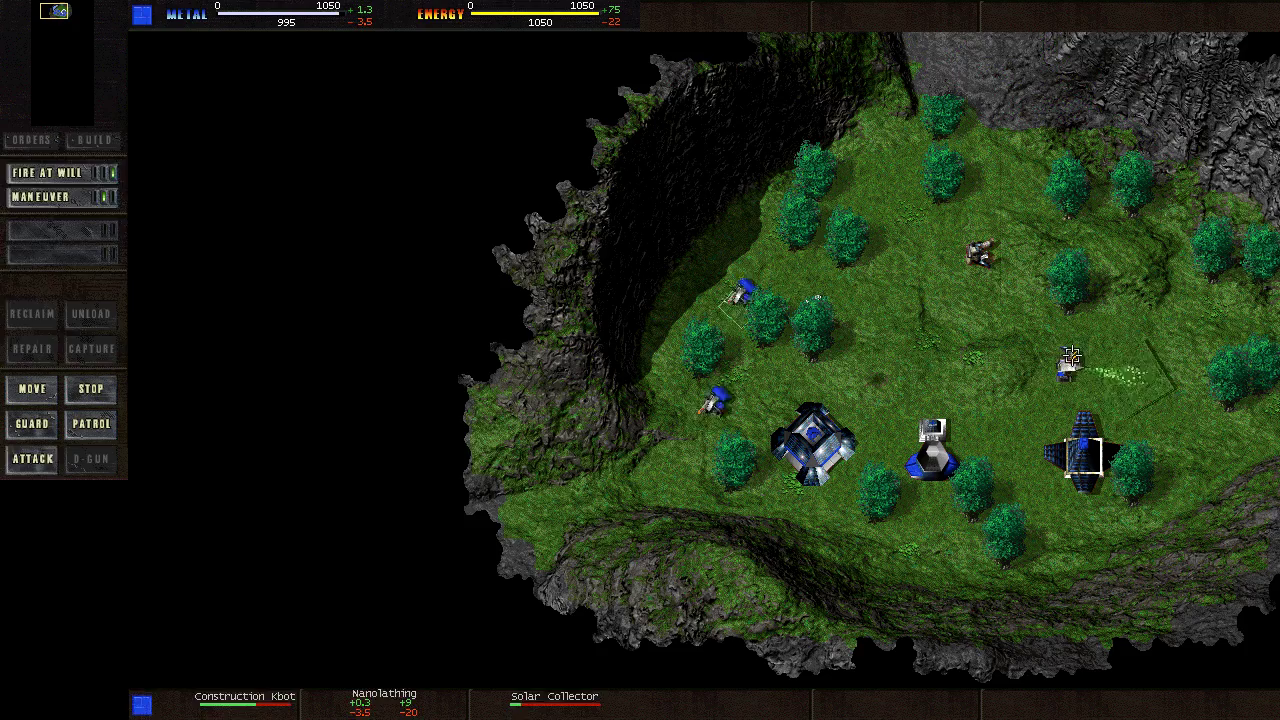
Have the commander mark building sites east of the base.
{"action": "key", "text": "ctrl+c"}
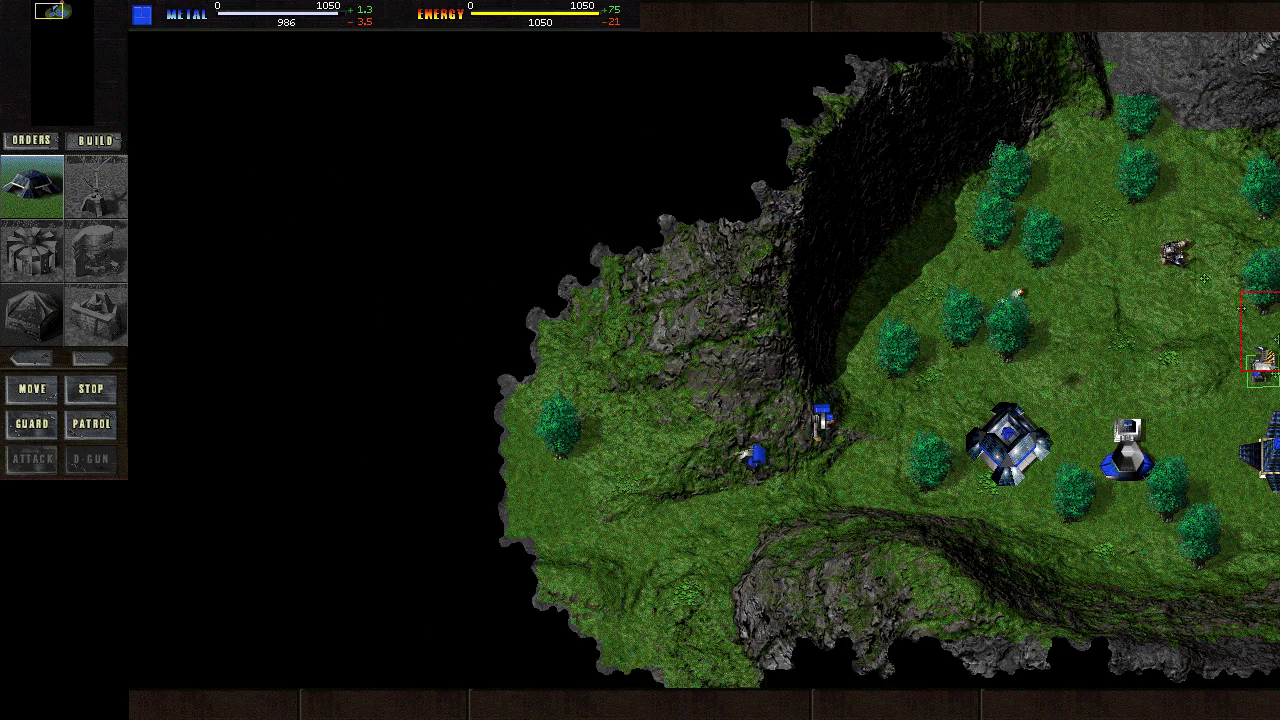
{"action": "left_click", "coordinate": [957, 392]}
{"action": "left_click", "coordinate": [937, 418], "text": "shift"}
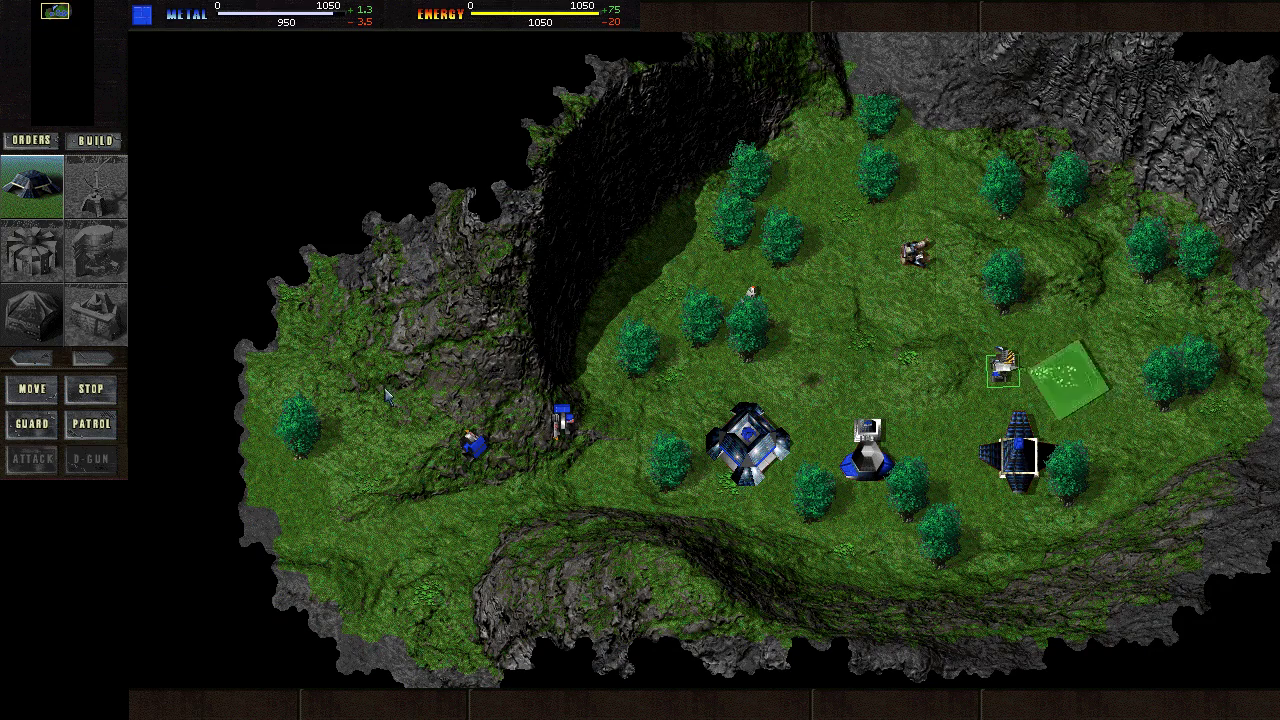
Send the two western-slope units and the commander's group southwest into the fog.
{"action": "left_click_drag", "start_coordinate": [405, 368], "coordinate": [668, 582]}
{"action": "right_click", "coordinate": [420, 515]}
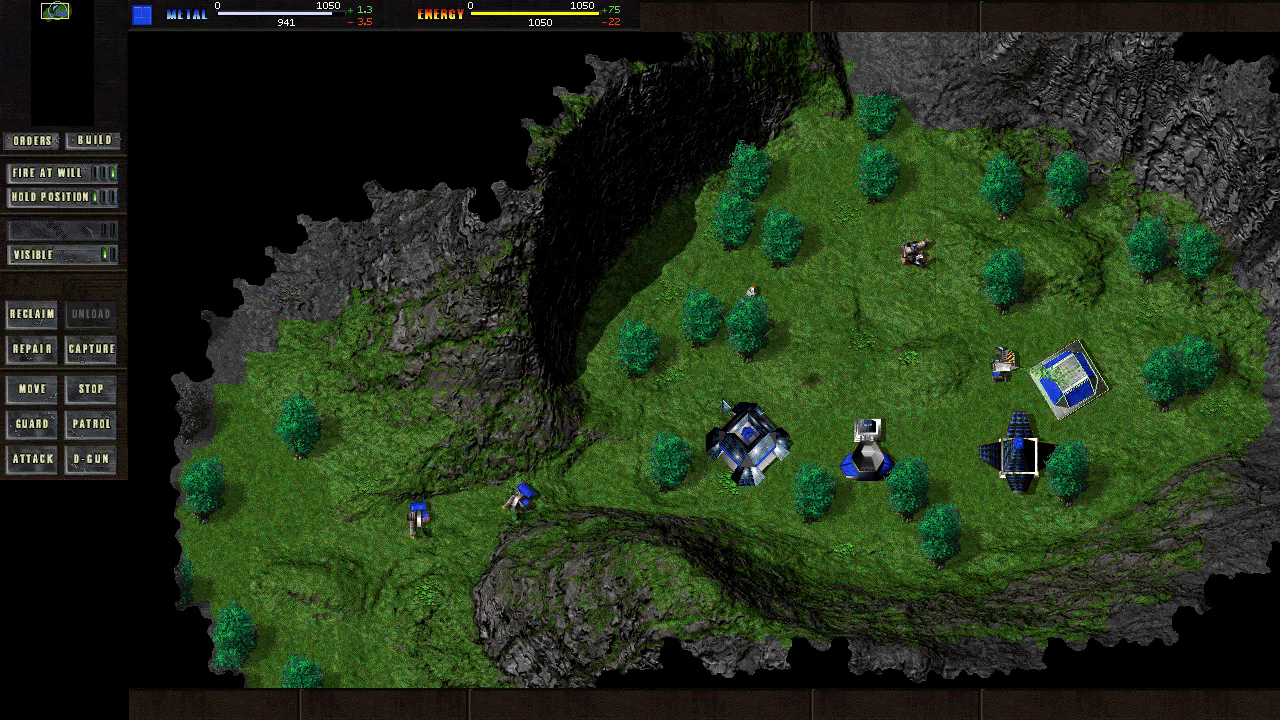
{"action": "key", "text": "Left"}
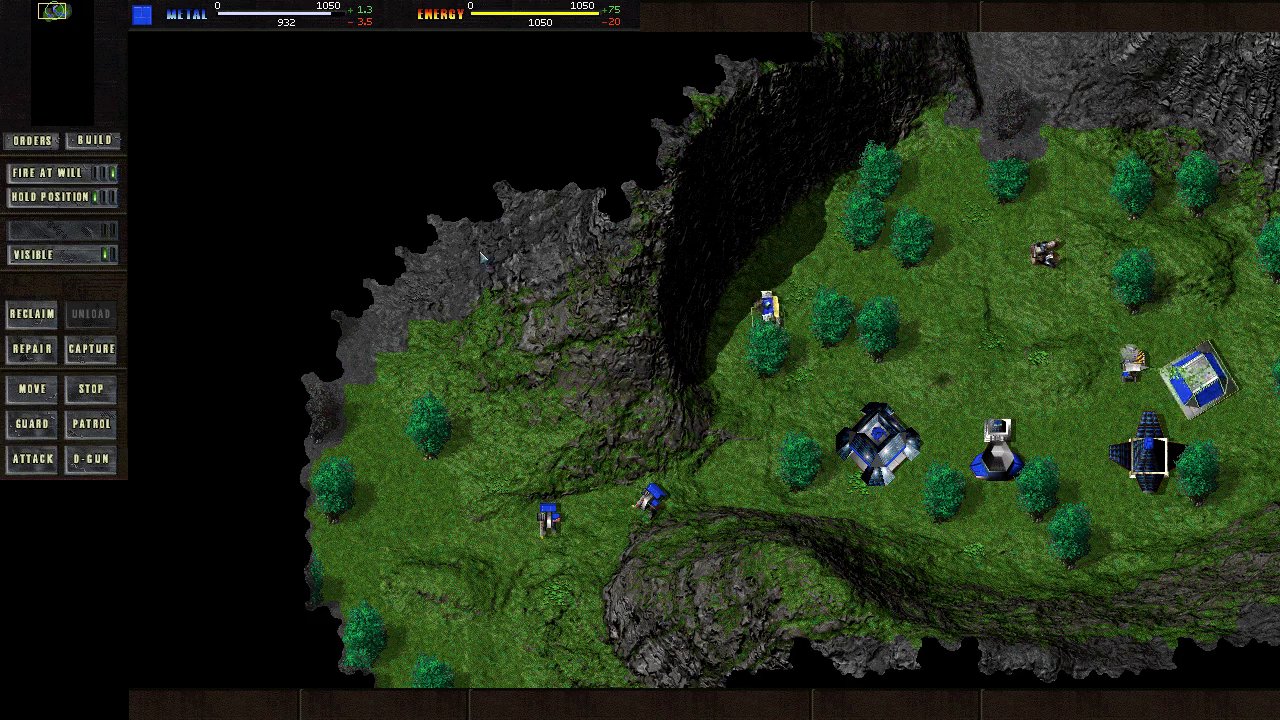
{"action": "left_click_drag", "start_coordinate": [500, 250], "coordinate": [860, 588]}
{"action": "right_click", "coordinate": [455, 507]}
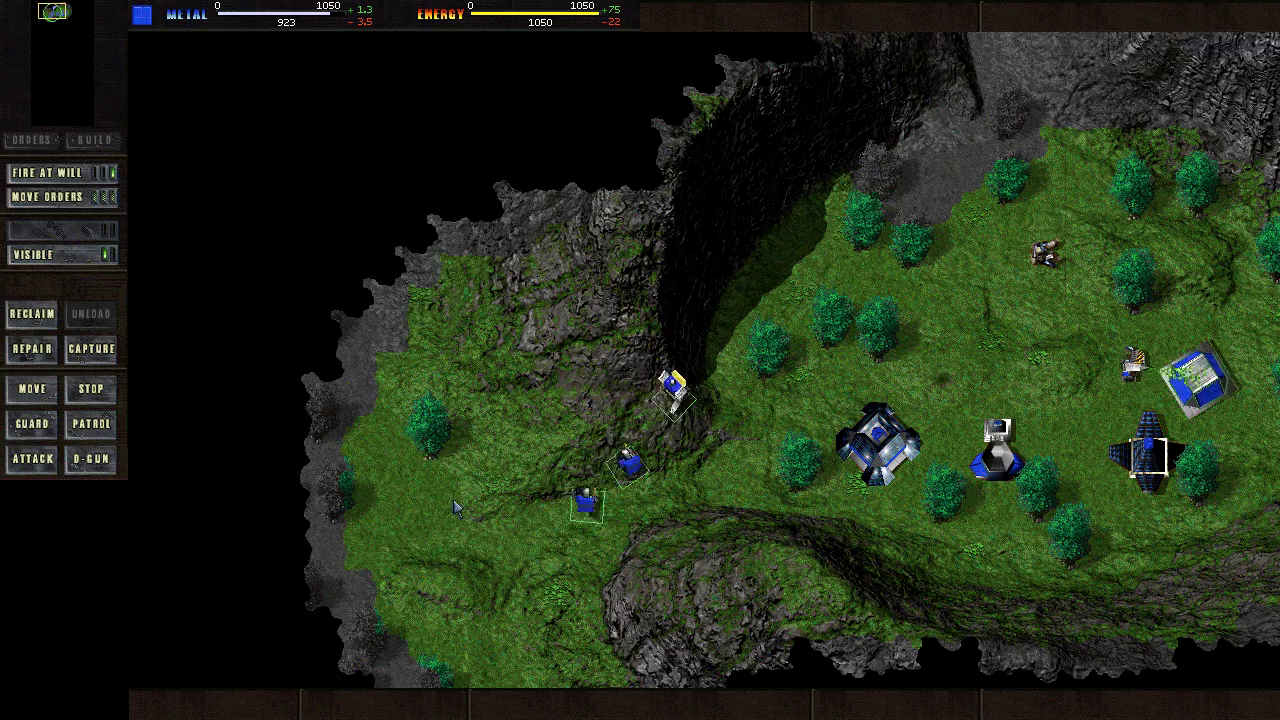
Order the units south toward the cliff, following them over the forest.
{"action": "key", "text": "Down"}
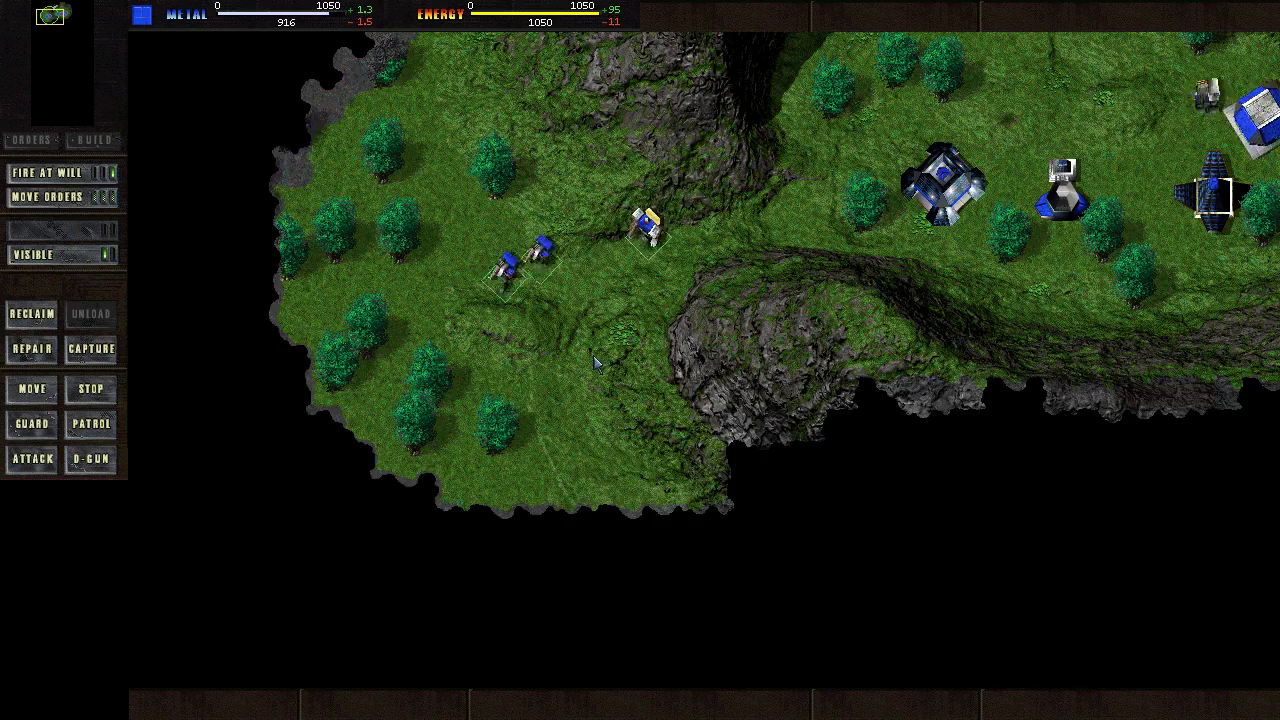
{"action": "key", "text": "Down"}
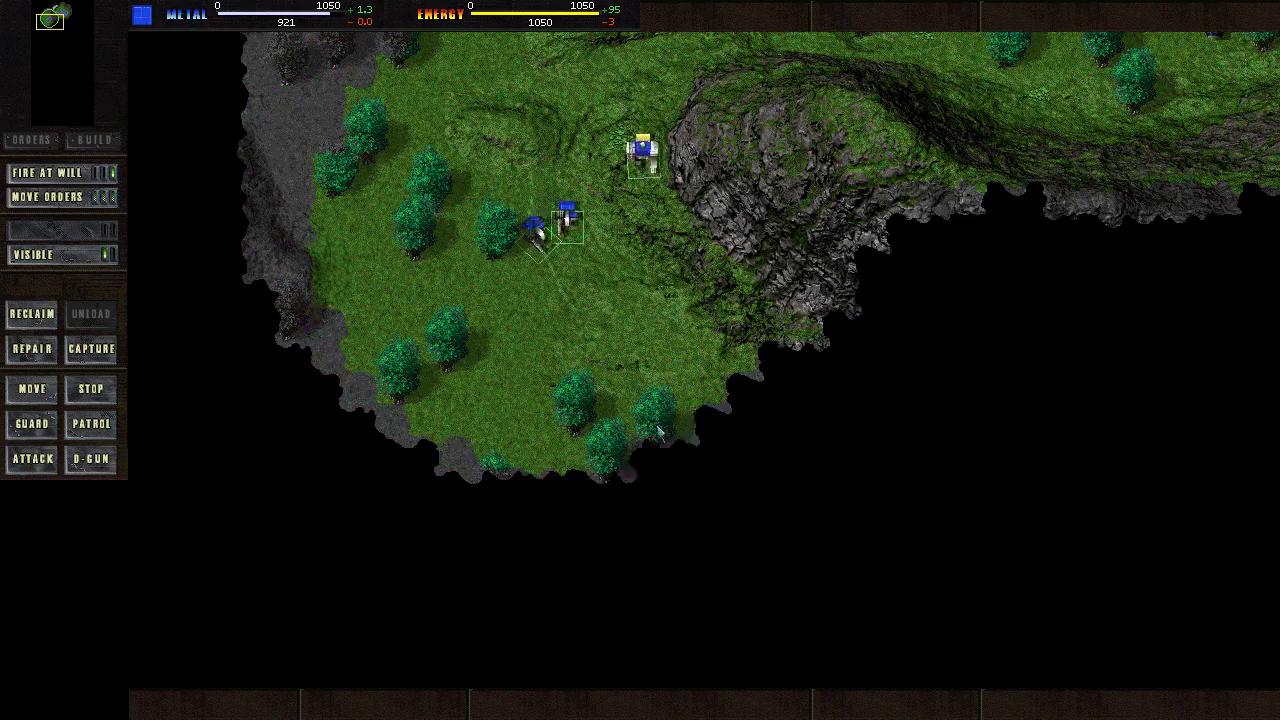
{"action": "right_click", "coordinate": [660, 430]}
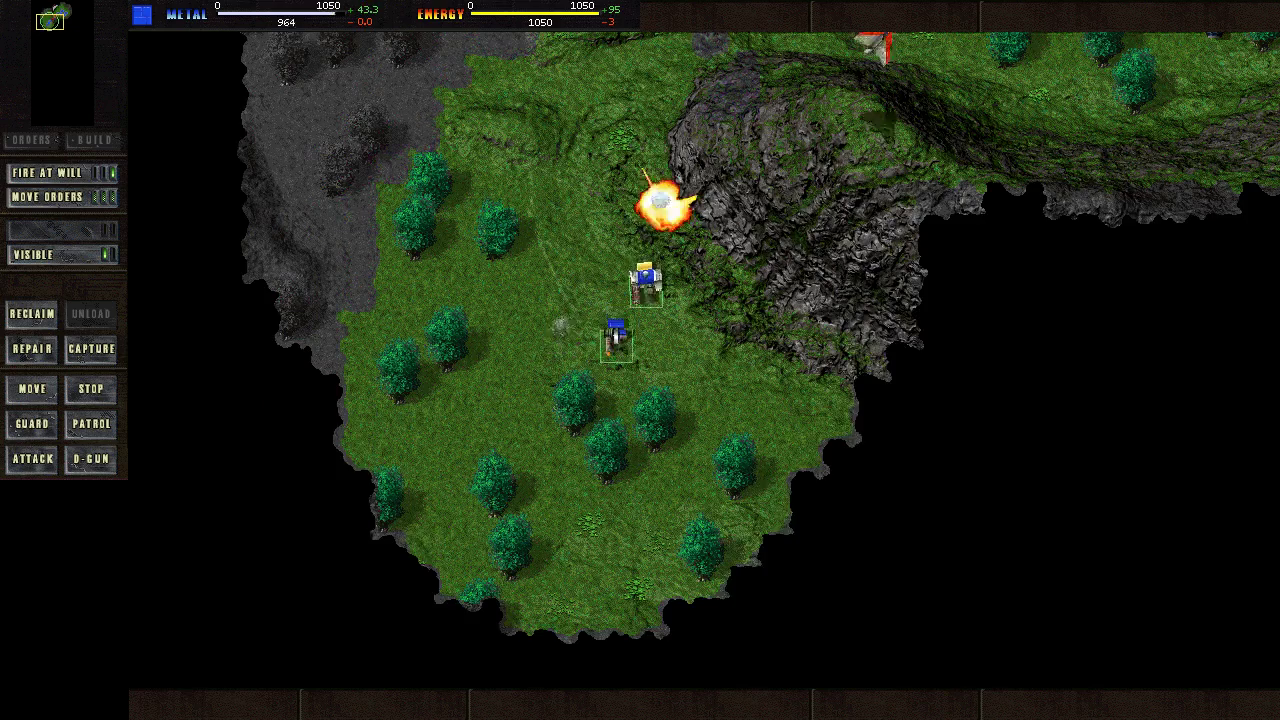
{"action": "key", "text": "Down"}
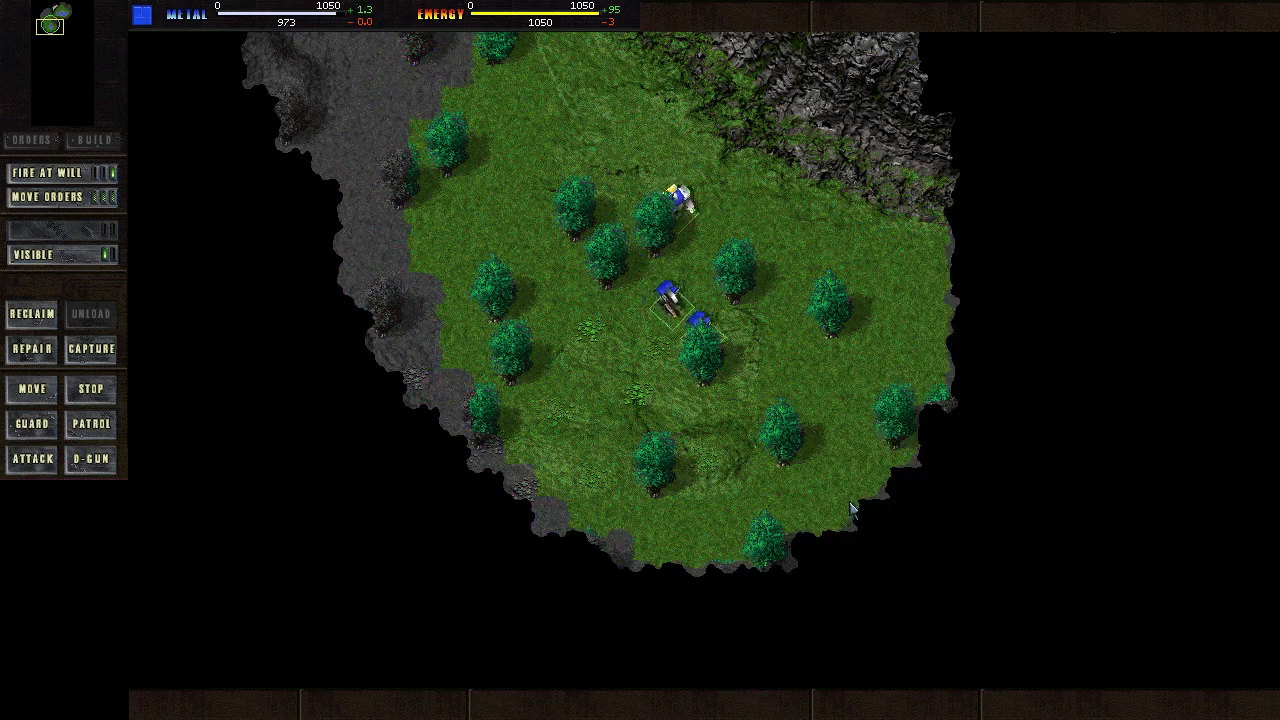
{"action": "key", "text": "Down"}
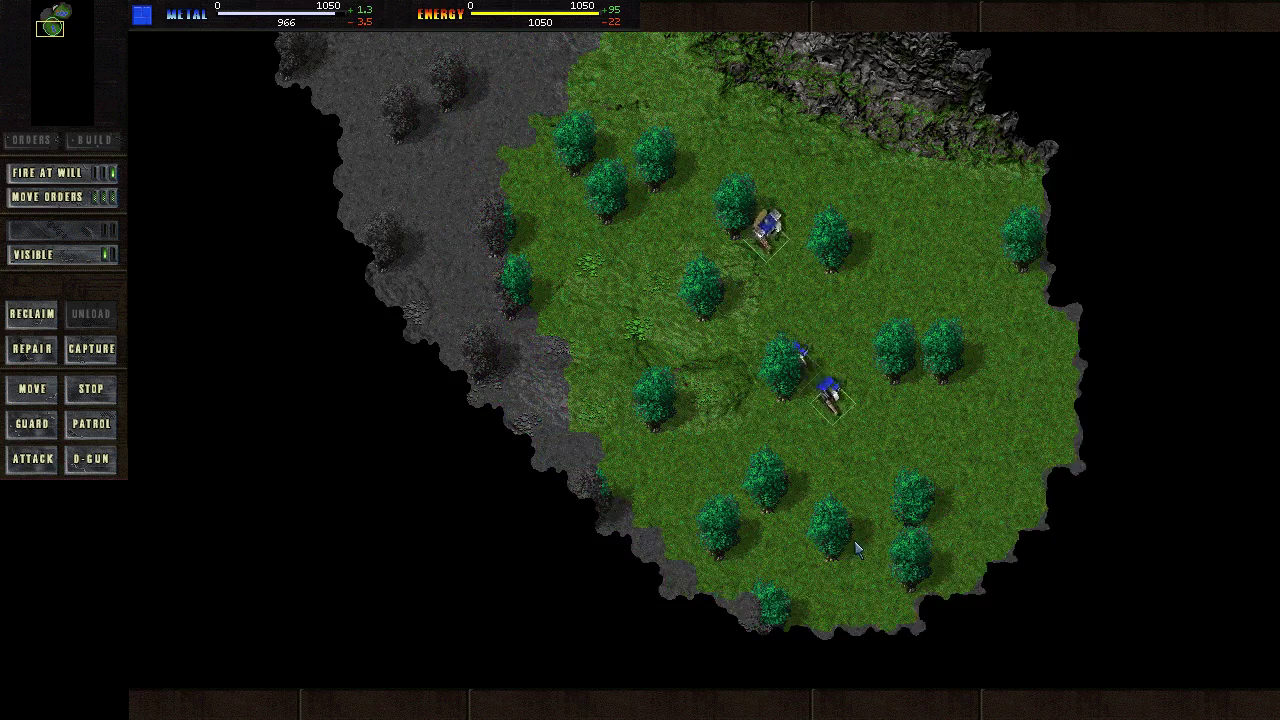
{"action": "key", "text": "Down"}
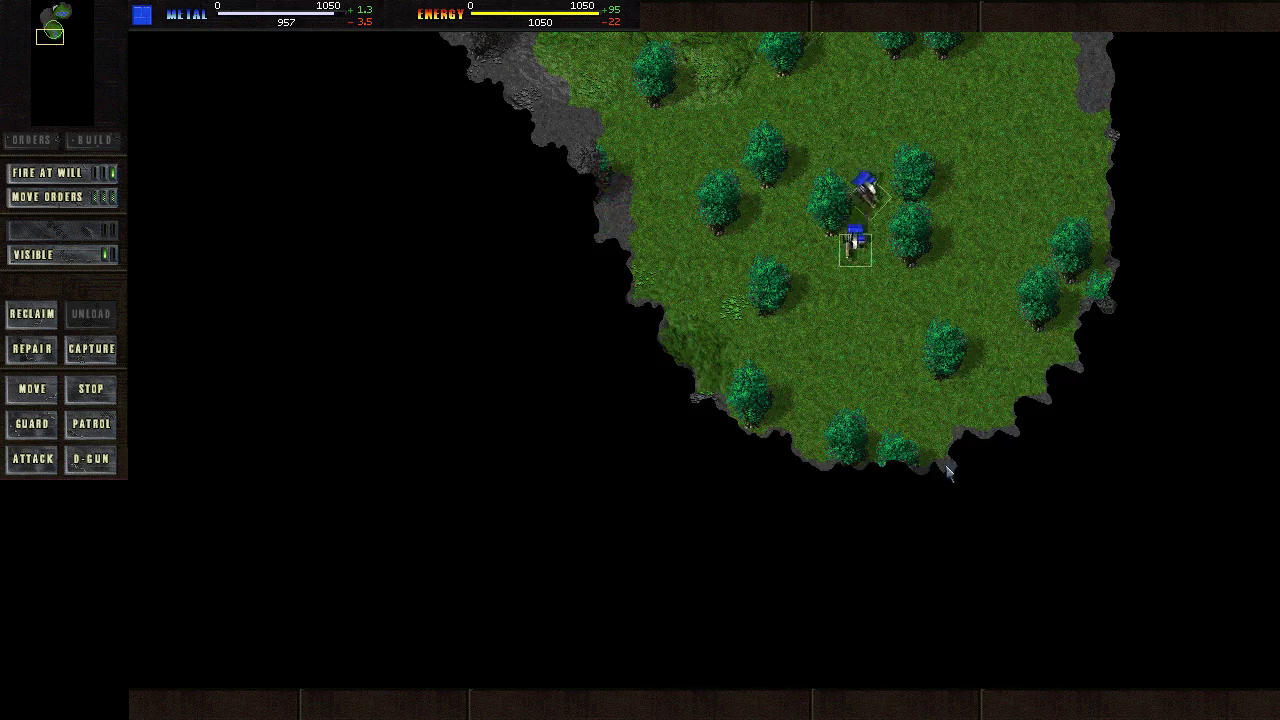
{"action": "key", "text": "Down"}
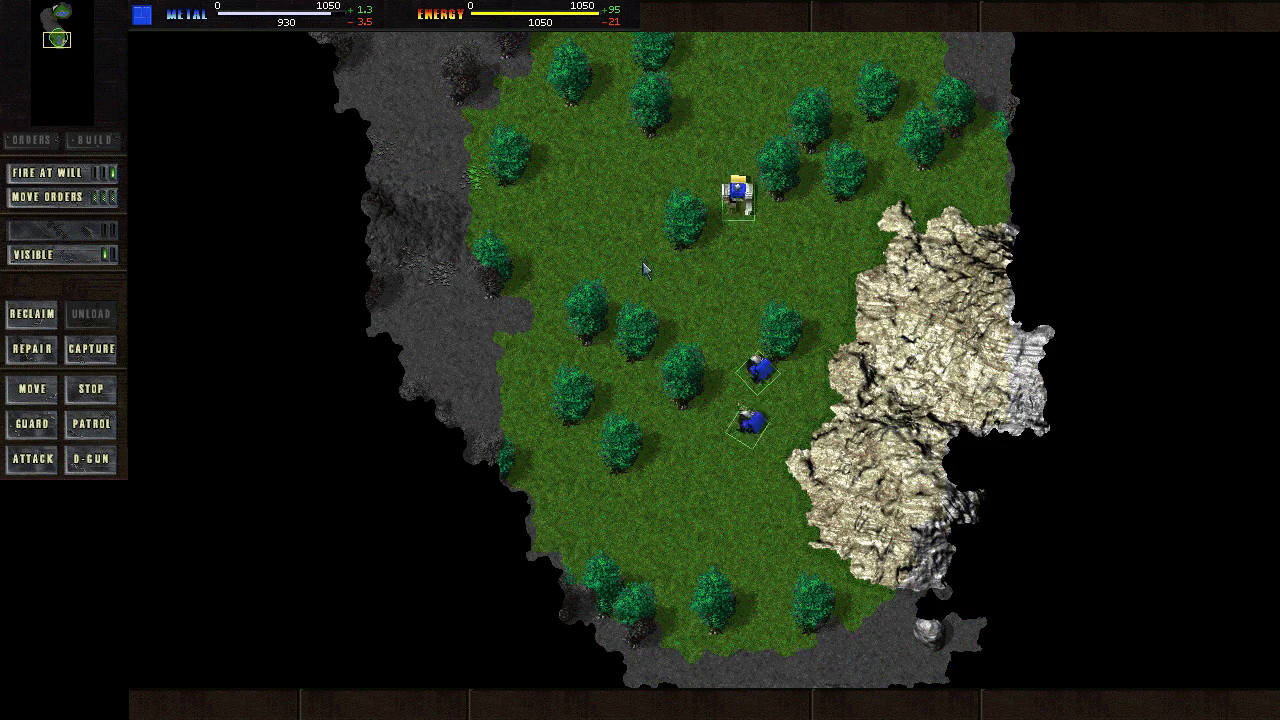
{"action": "key", "text": "Down"}
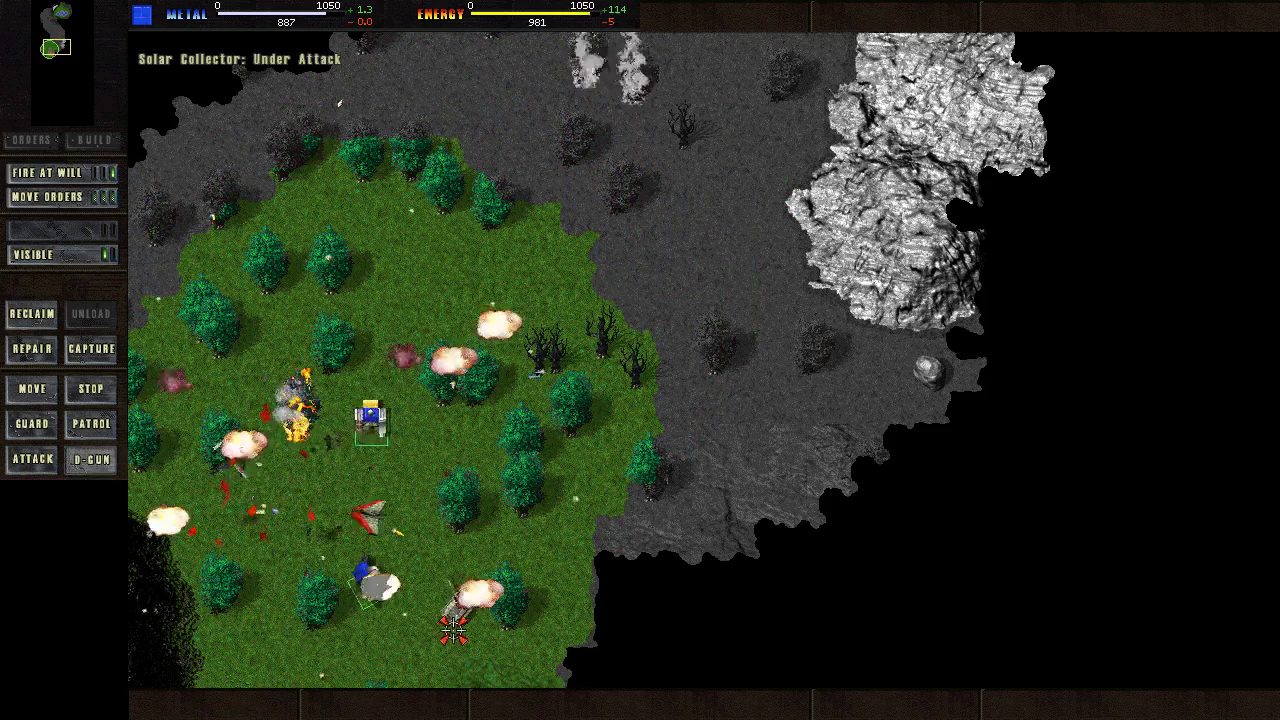
Follow the battle south to the rocky ledge as the units destroy the forest attackers.
{"action": "key", "text": "Down"}
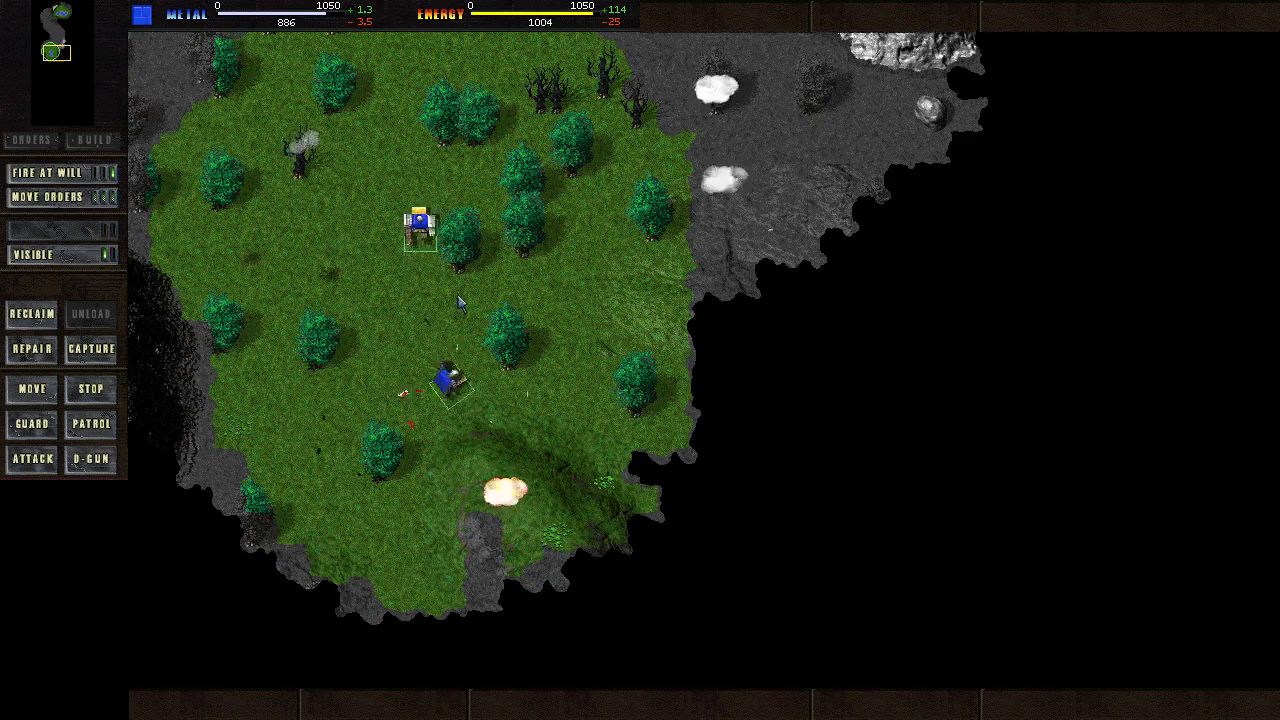
{"action": "key", "text": "Down"}
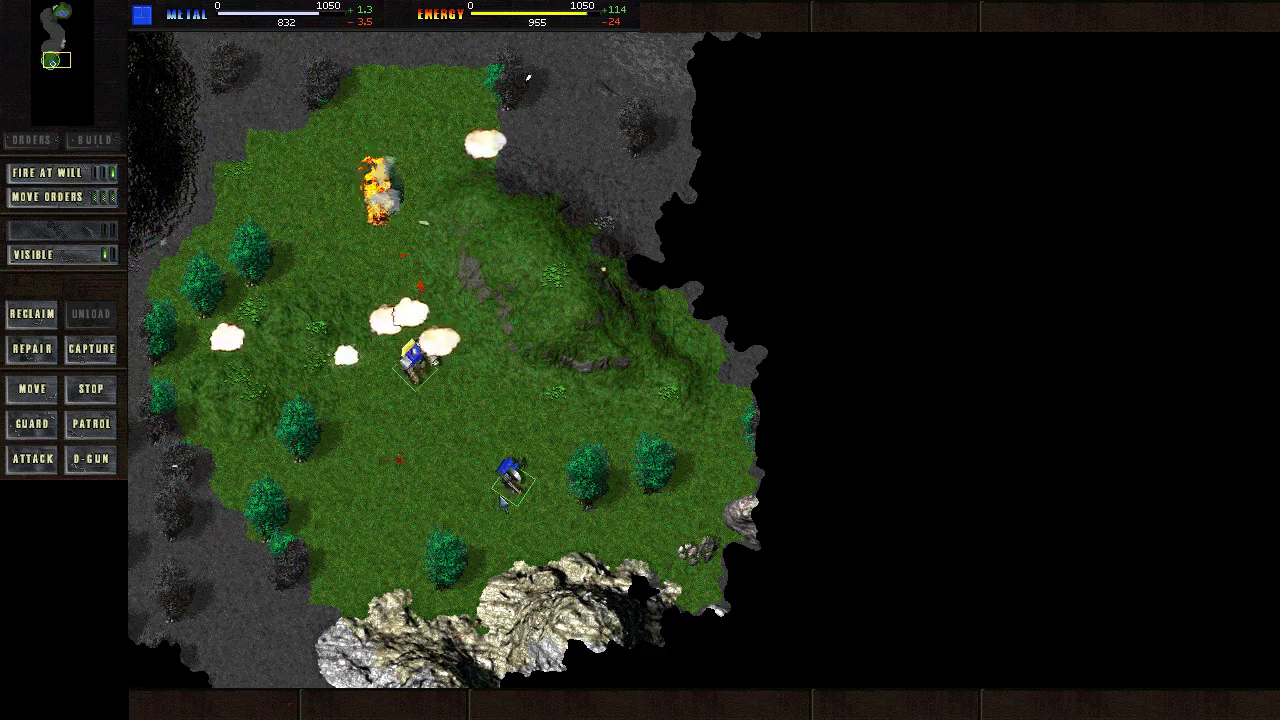
{"action": "key", "text": "Down"}
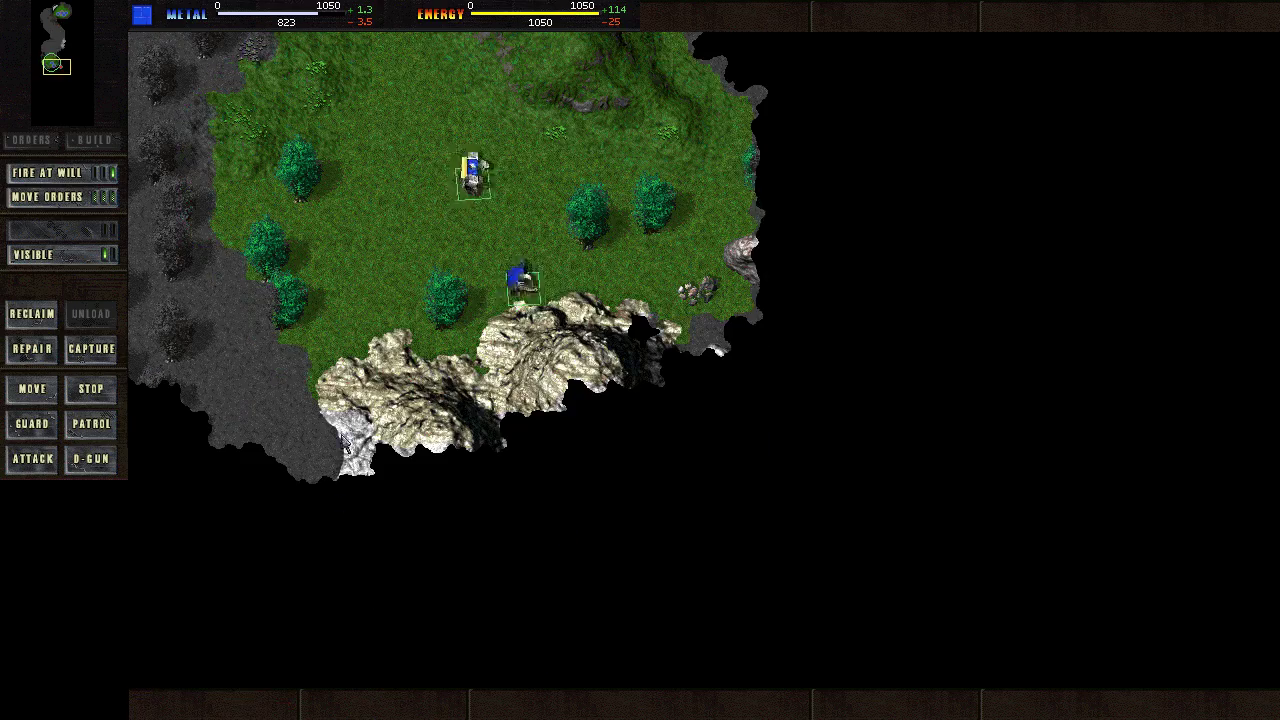
Check the home base and far north, then send the commander south against the enemies.
{"action": "key", "text": "Up"}
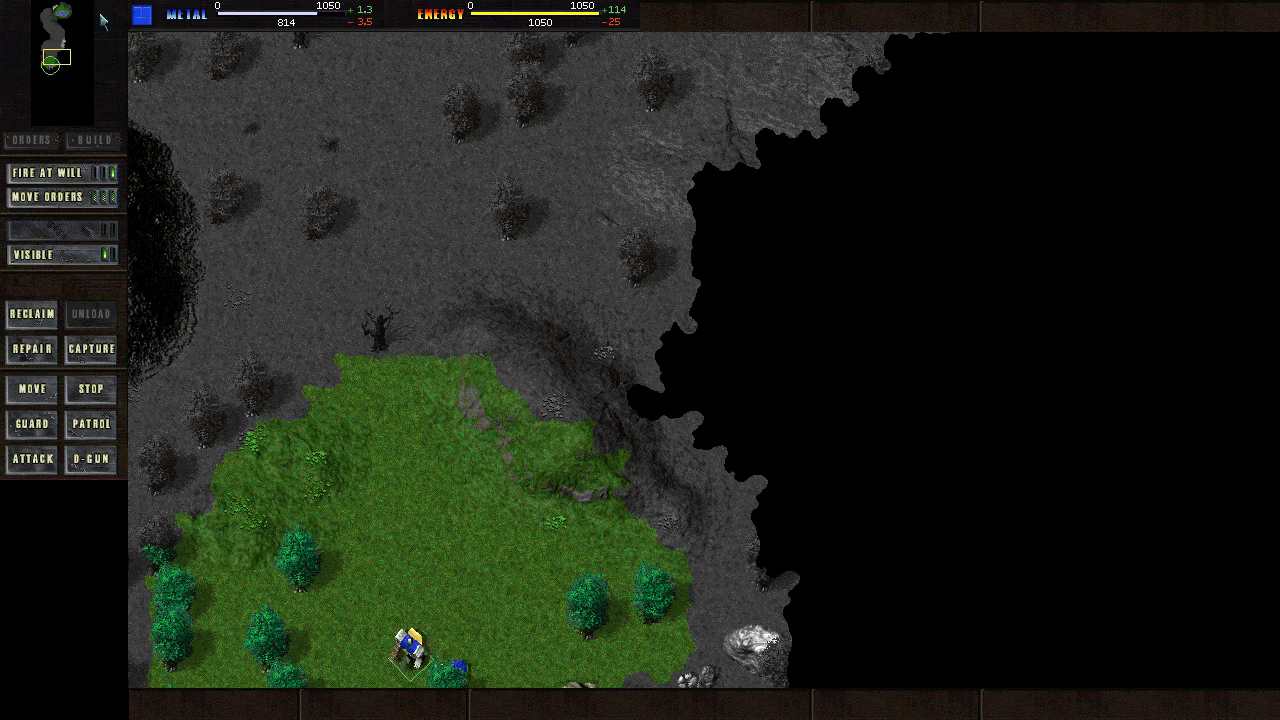
{"action": "left_click", "coordinate": [55, 62]}
{"action": "left_click", "coordinate": [62, 20]}
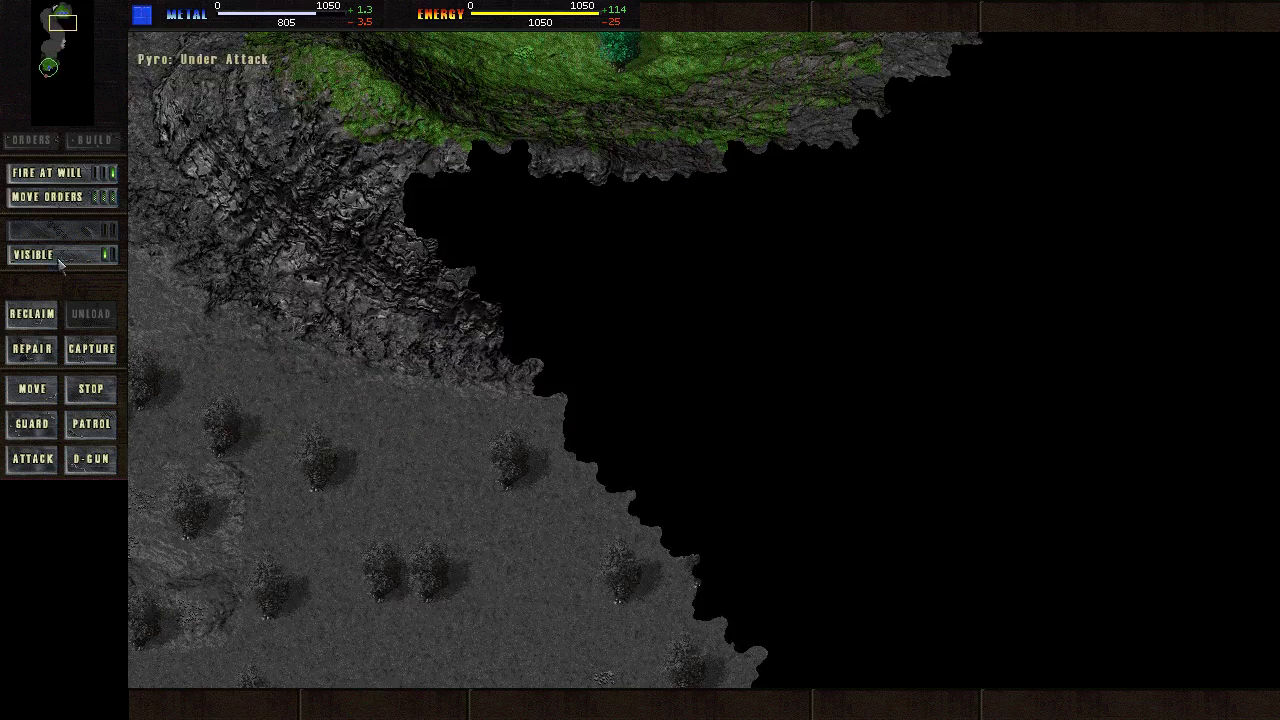
{"action": "left_click", "coordinate": [50, 68]}
{"action": "left_click", "coordinate": [575, 270]}
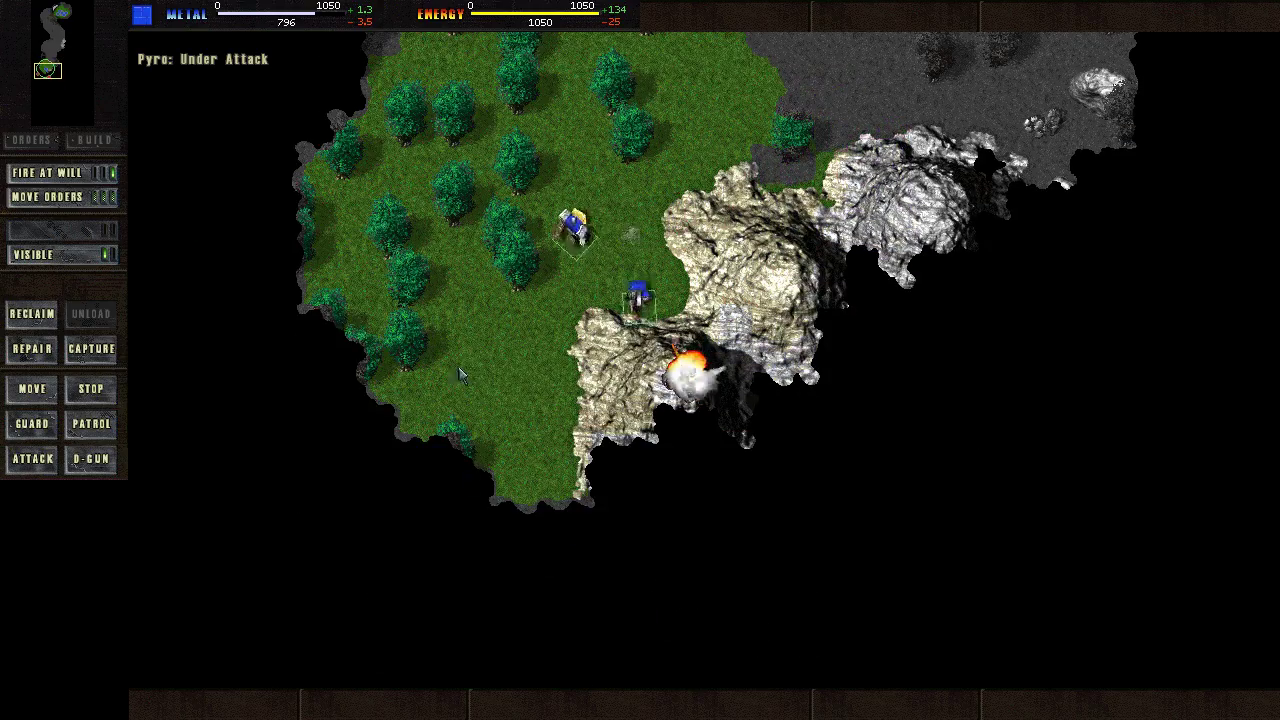
{"action": "key", "text": "Down"}
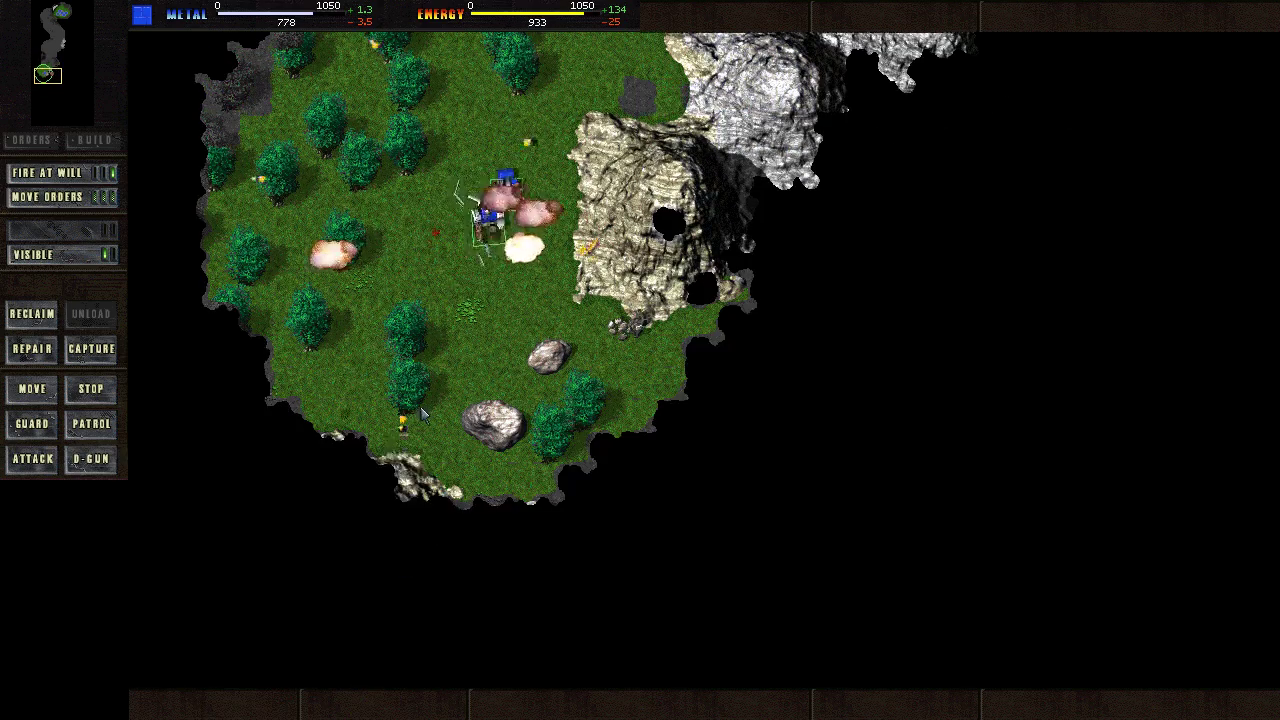
{"action": "left_click", "coordinate": [91, 458]}
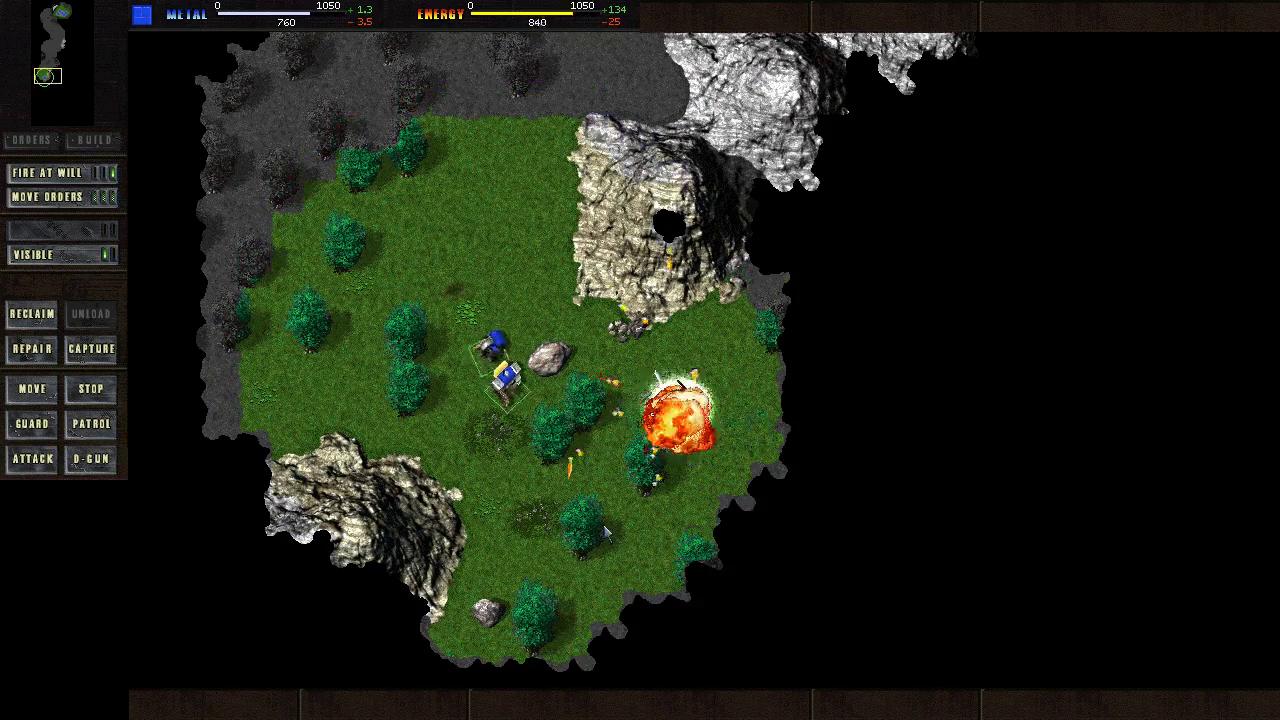
{"action": "scroll", "coordinate": [731, 418], "scroll_direction": "down", "scroll_amount": 4}
{"action": "scroll", "coordinate": [899, 592], "scroll_direction": "down", "scroll_amount": 2}
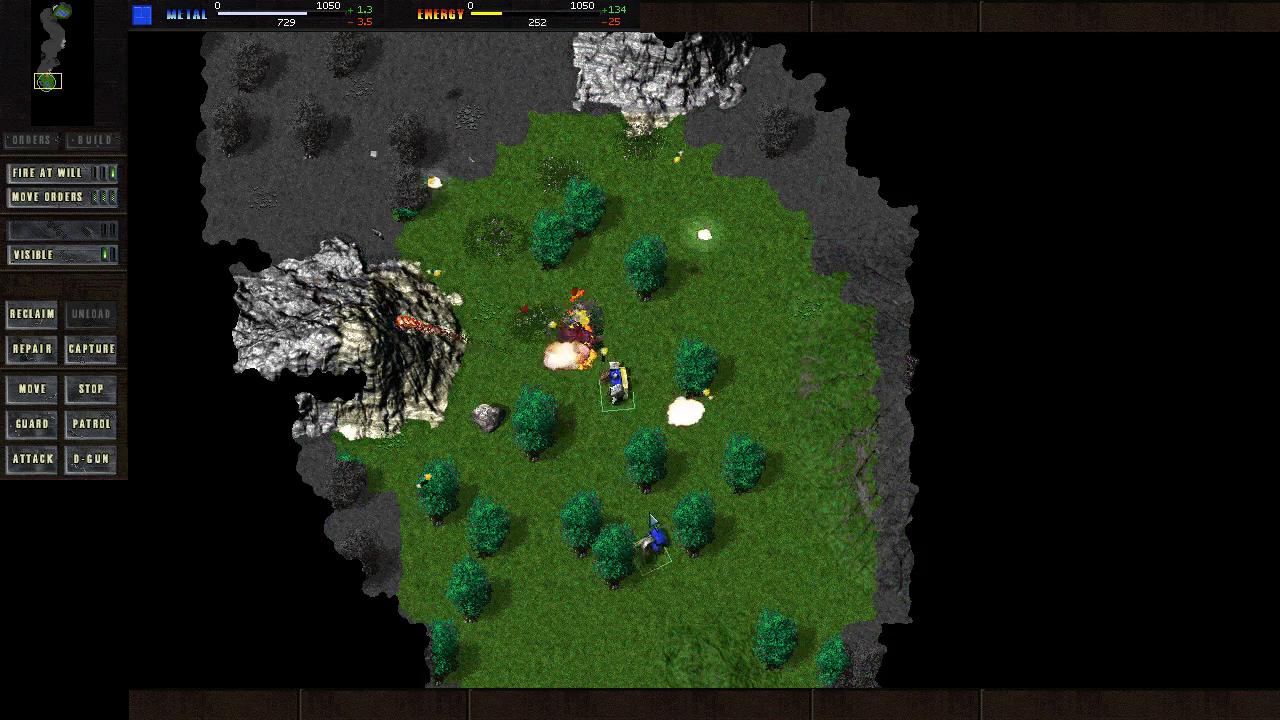
{"action": "scroll", "coordinate": [658, 627], "scroll_direction": "down", "scroll_amount": 2}
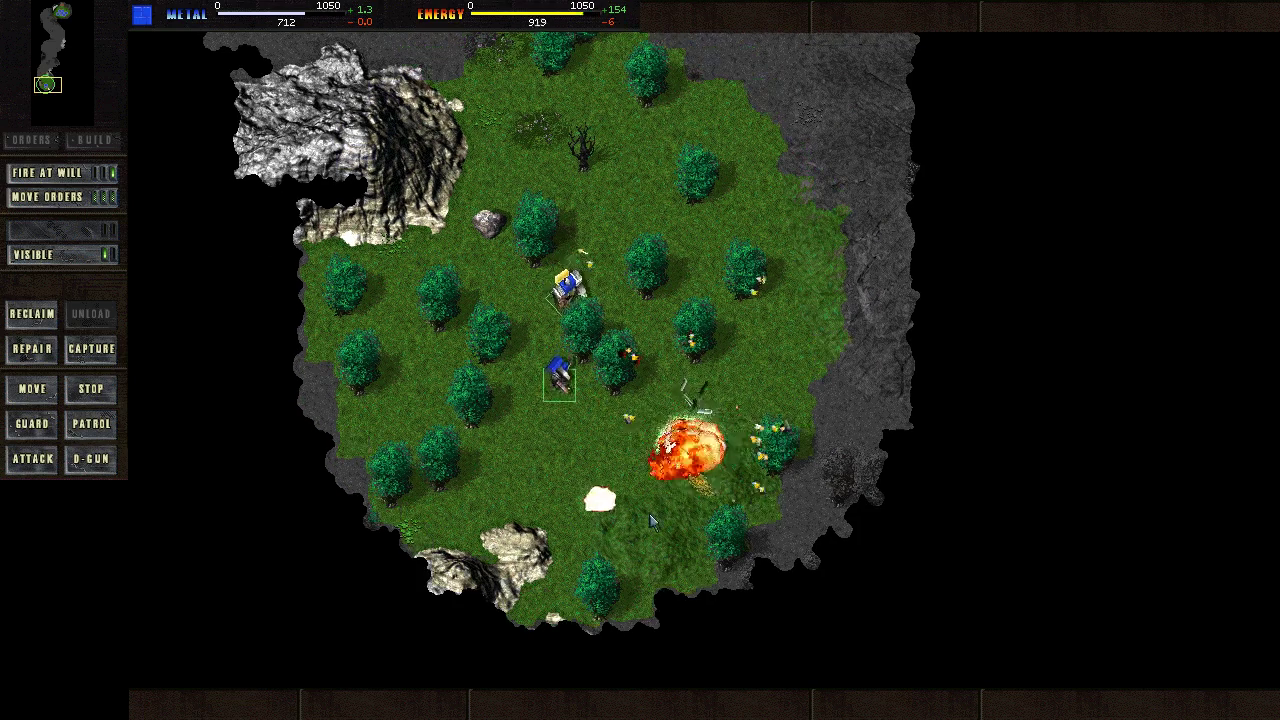
{"action": "scroll", "coordinate": [649, 513], "scroll_direction": "down", "scroll_amount": 1}
{"action": "scroll", "coordinate": [694, 415], "scroll_direction": "down", "scroll_amount": 5}
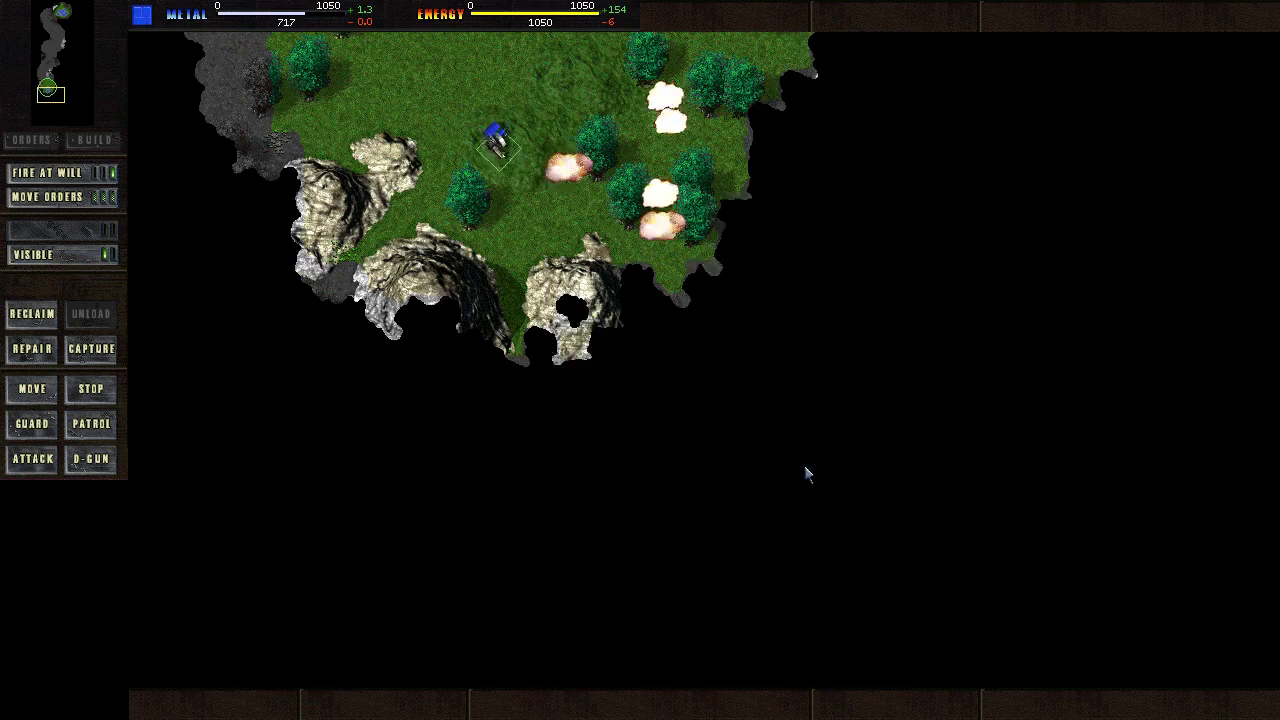
{"action": "scroll", "coordinate": [783, 315], "scroll_direction": "up", "scroll_amount": 5}
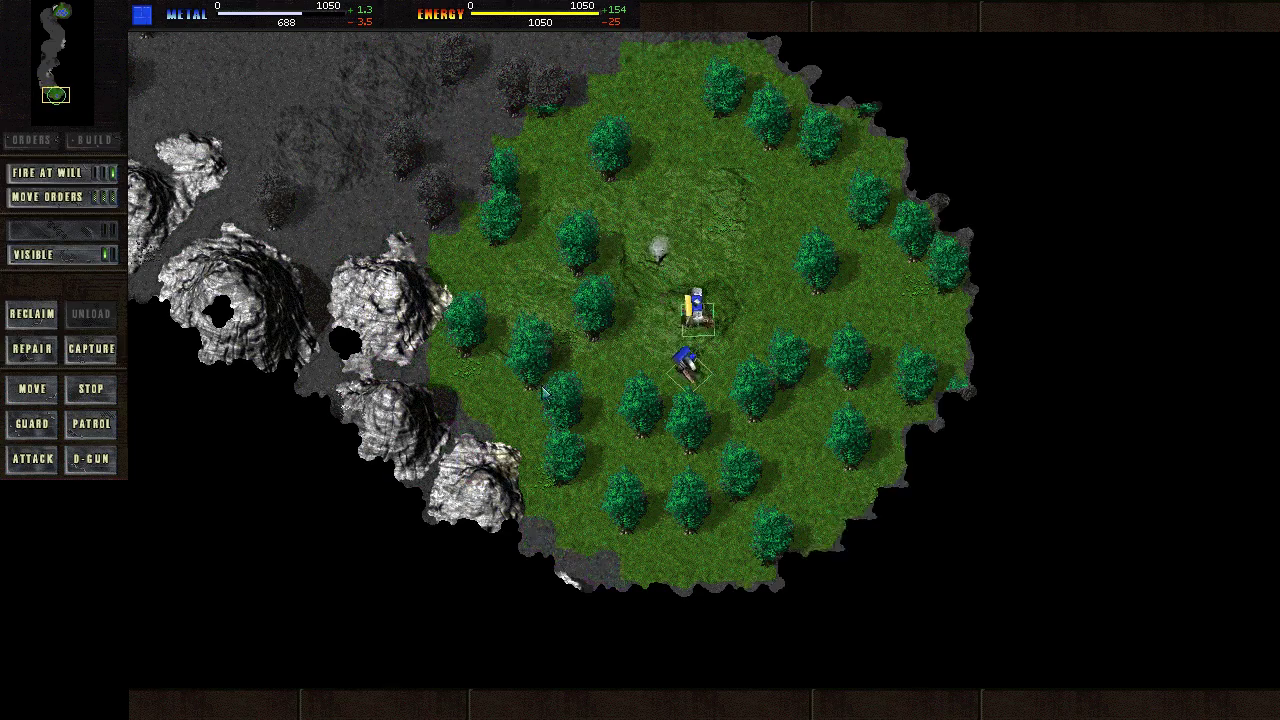
Follow the units south-east, then check the attacked Solar Collector at base.
{"action": "key", "text": "Down"}
{"action": "key", "text": "Down"}
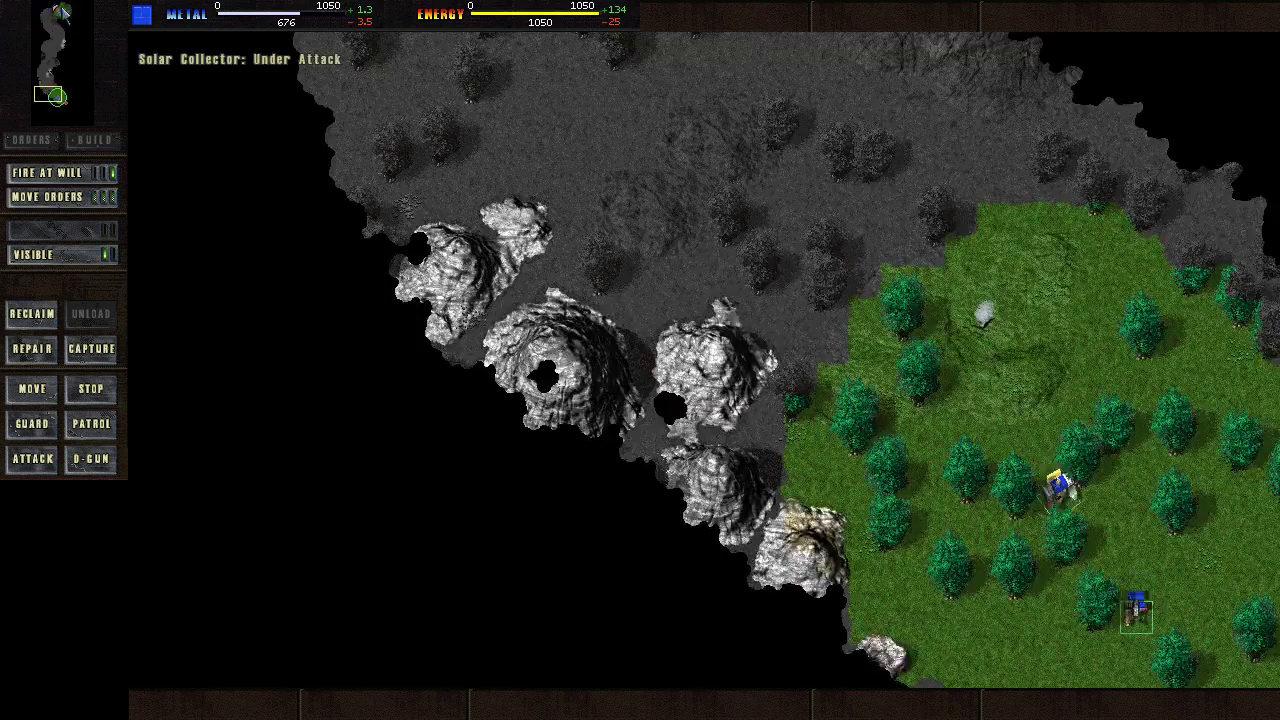
{"action": "left_click", "coordinate": [57, 10]}
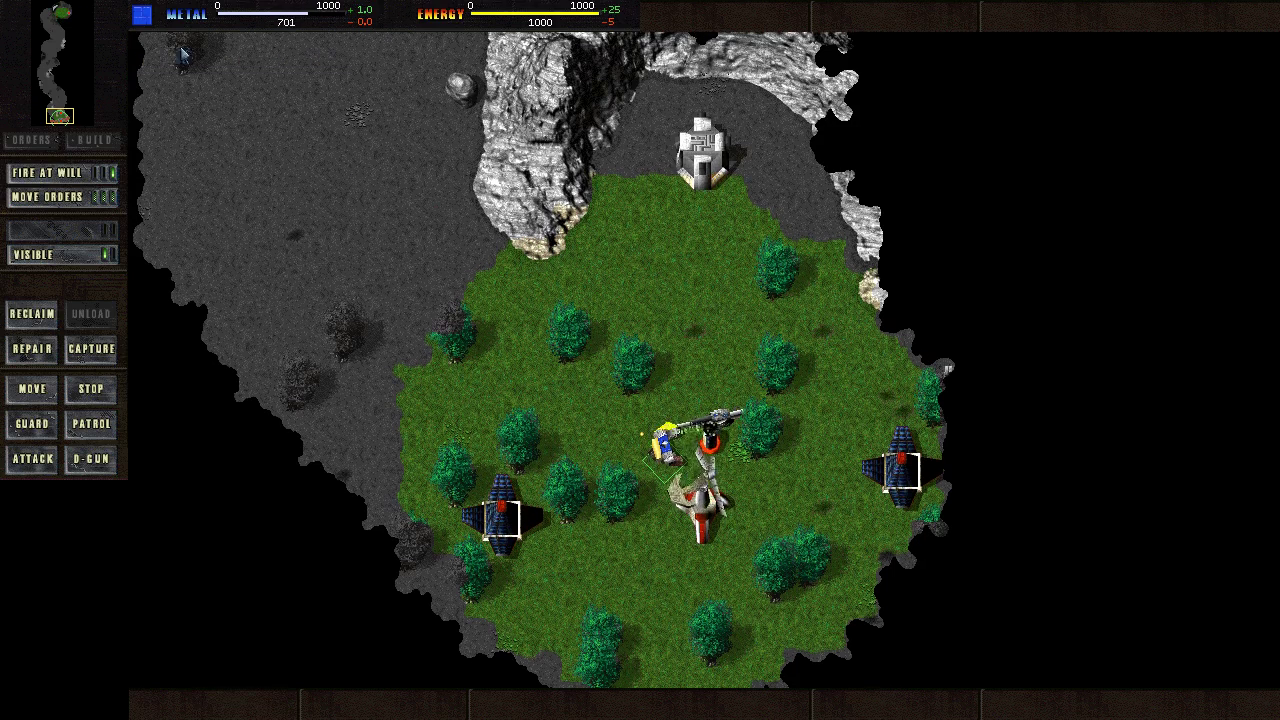
Survey the map from the minimap and select the captured Big Bertha cannon.
{"action": "left_click_drag", "start_coordinate": [98, 27], "coordinate": [60, 110]}
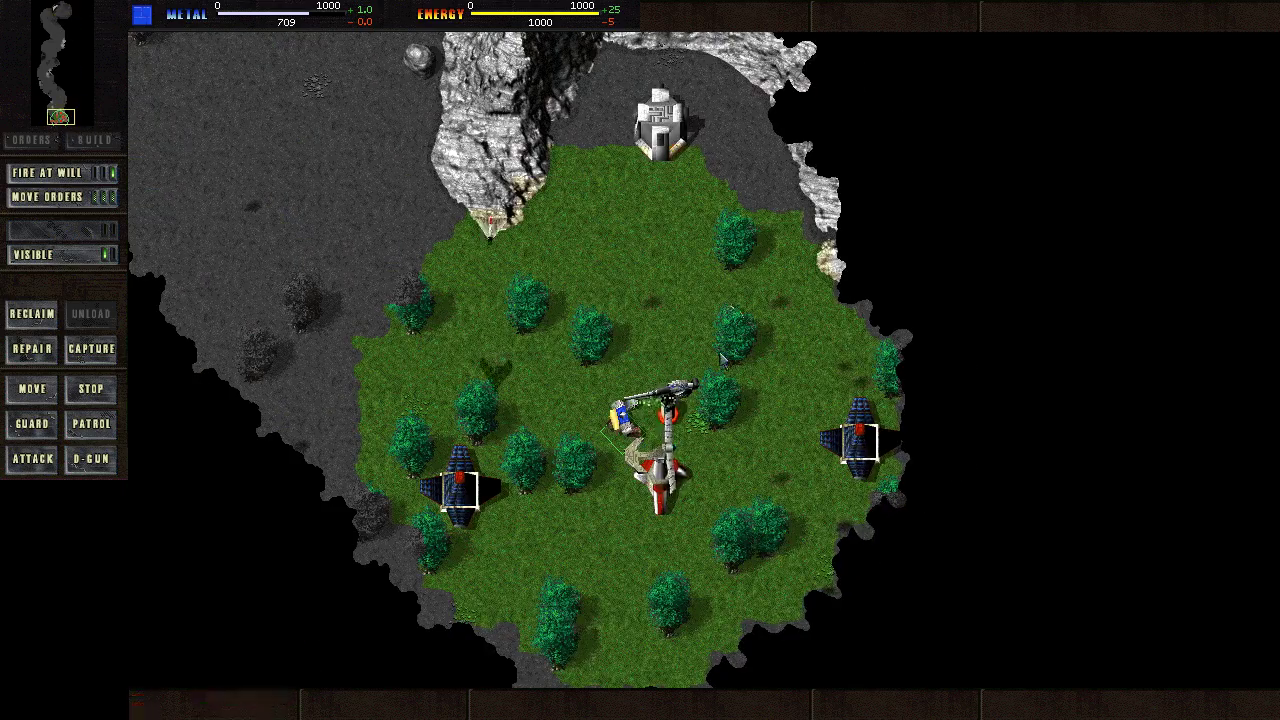
{"action": "left_click", "coordinate": [668, 408]}
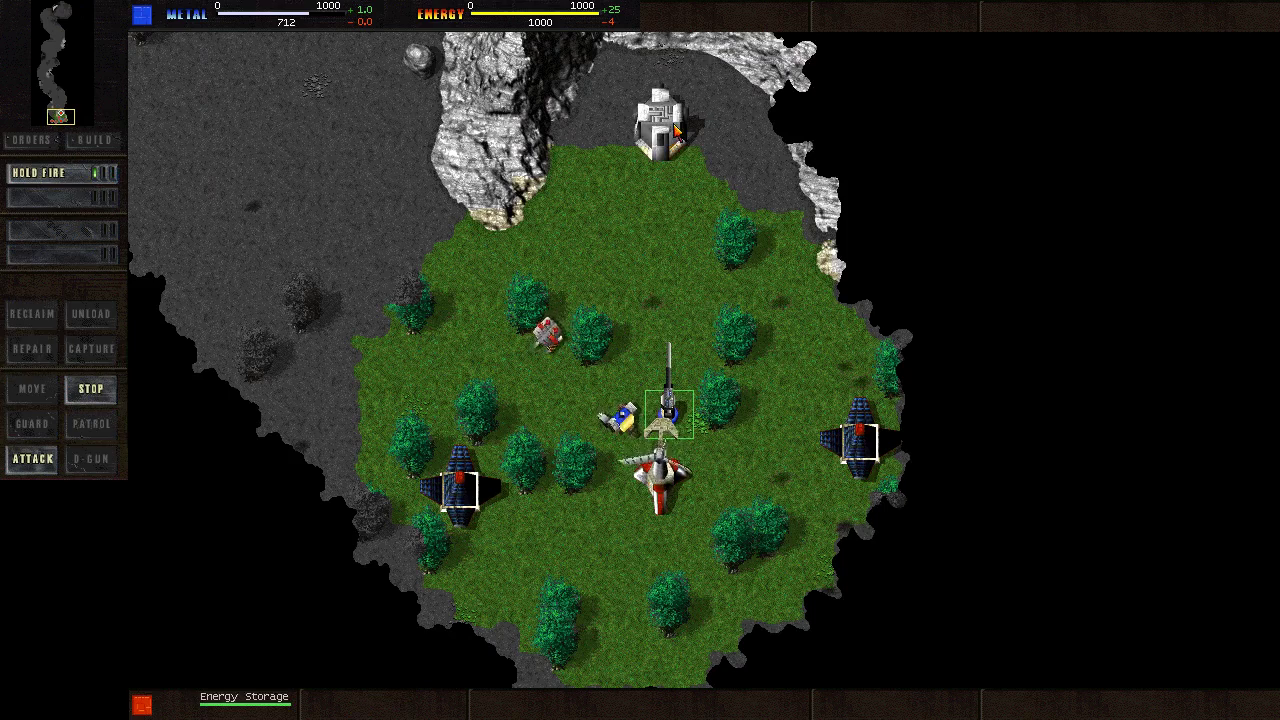